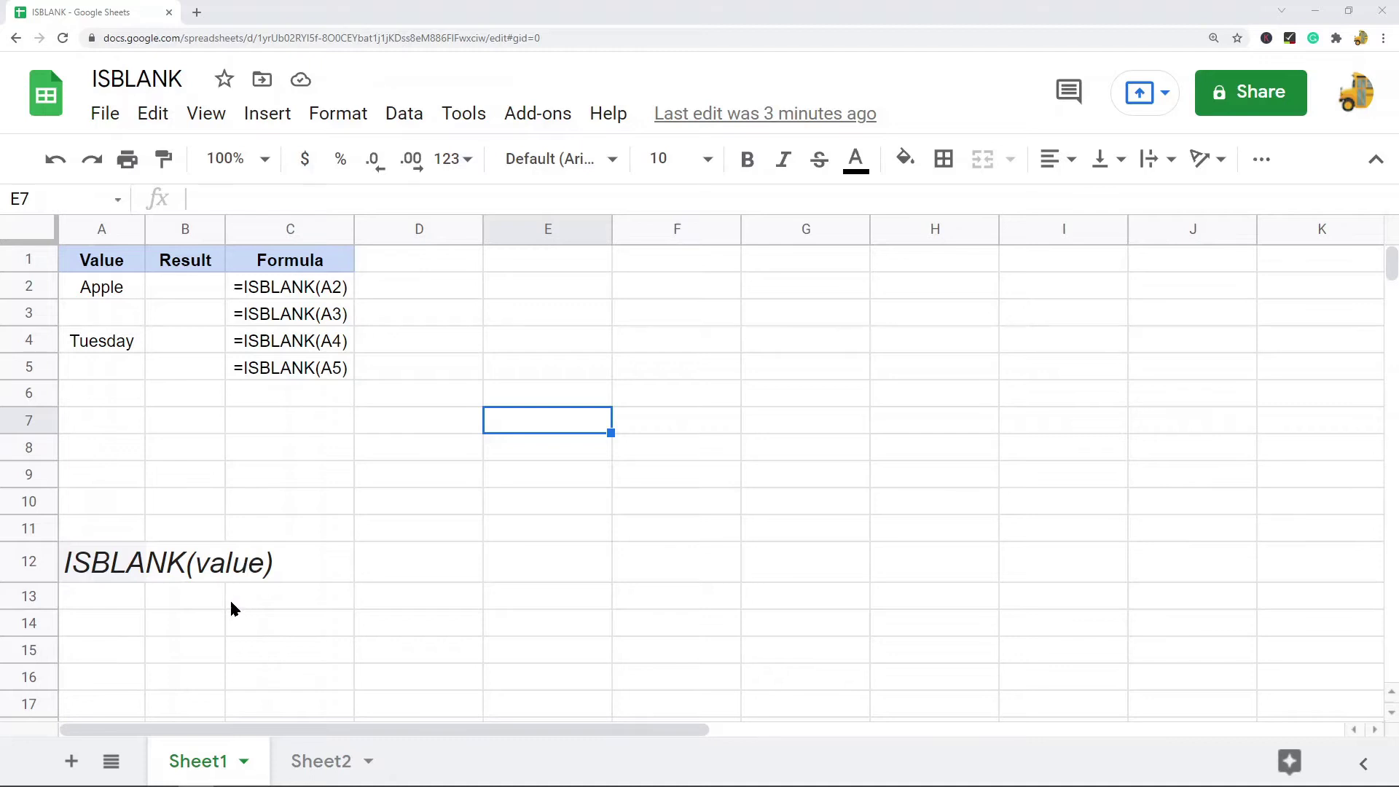
- Enter =ISBLANK(A2) in B2 so it returns FALSE for Apple
drag(103, 294, 109, 364)
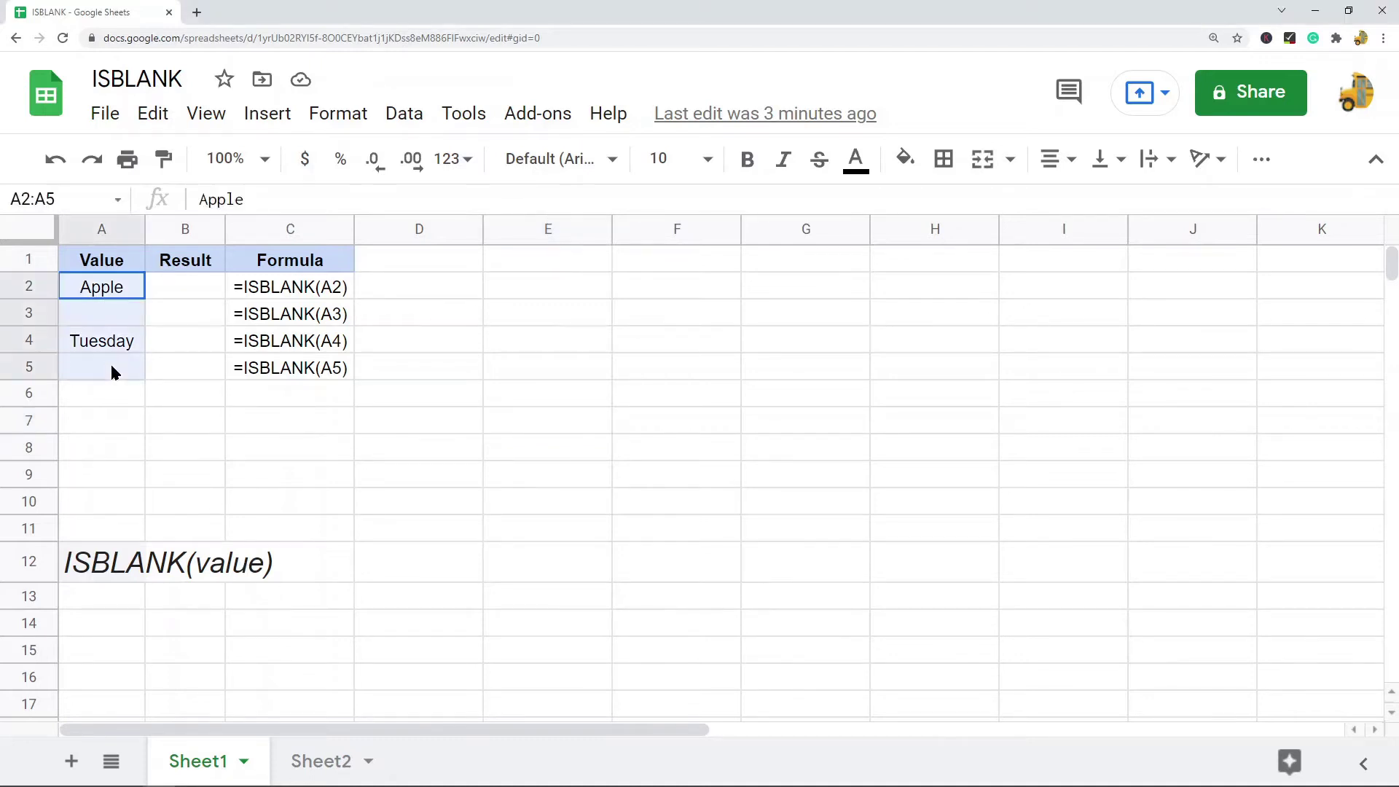
click(202, 291)
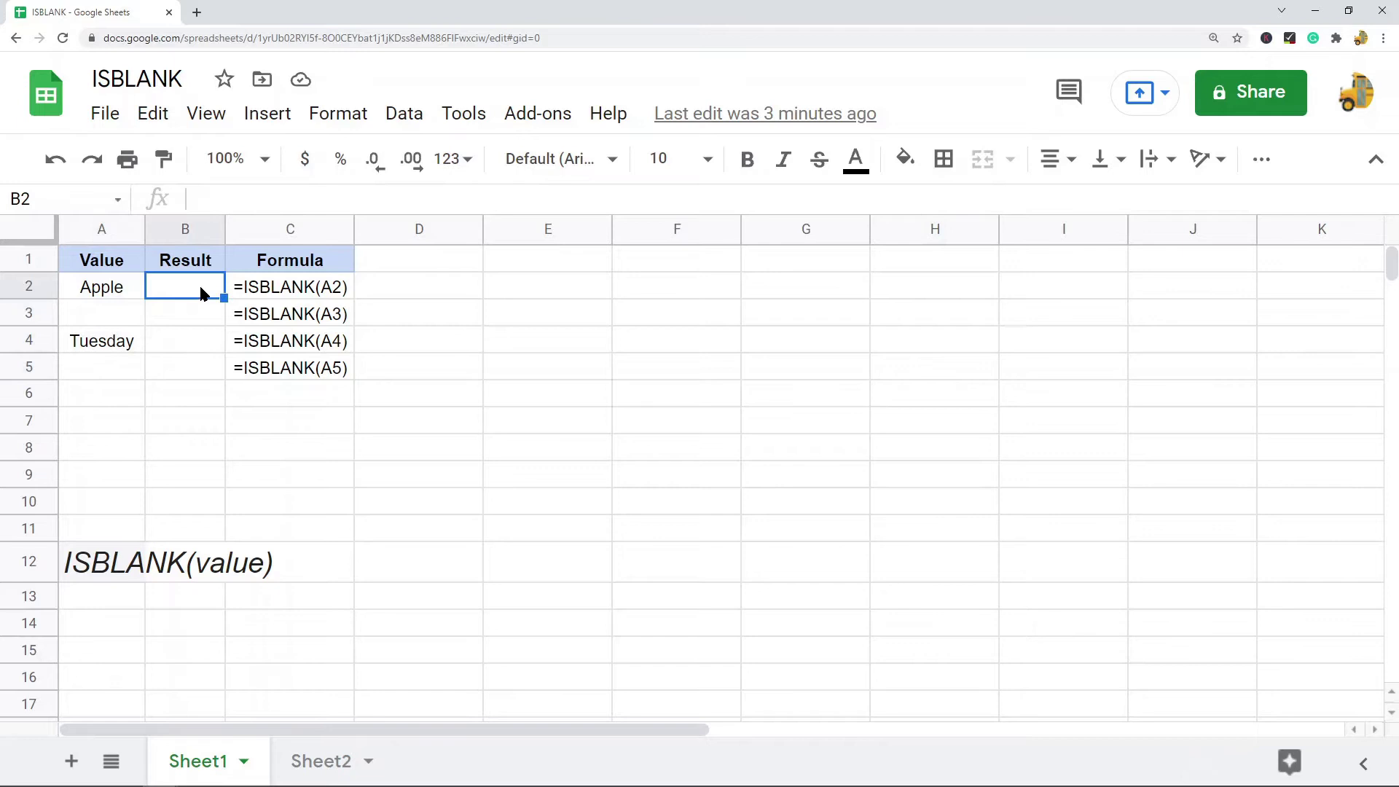
text(=is)
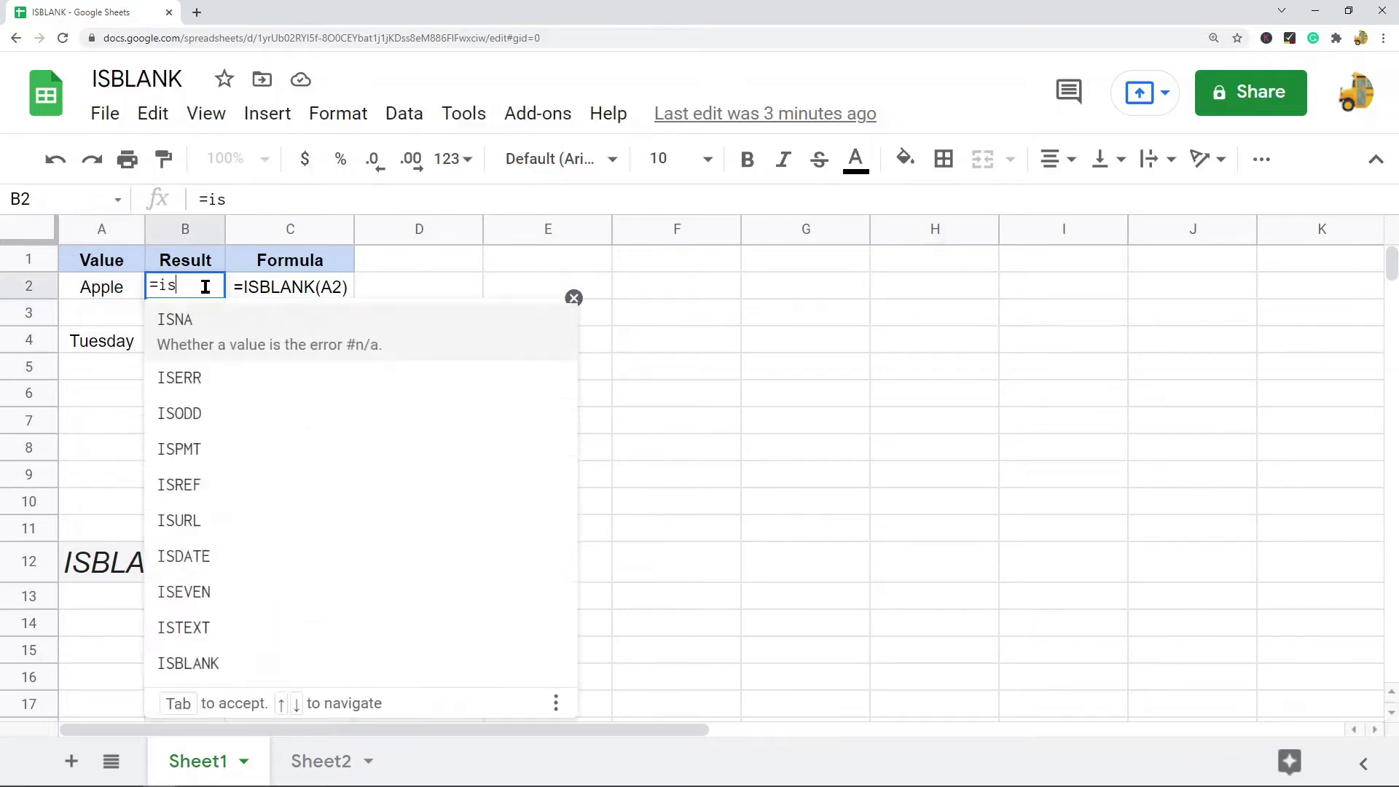
text(blank)
key(Tab)
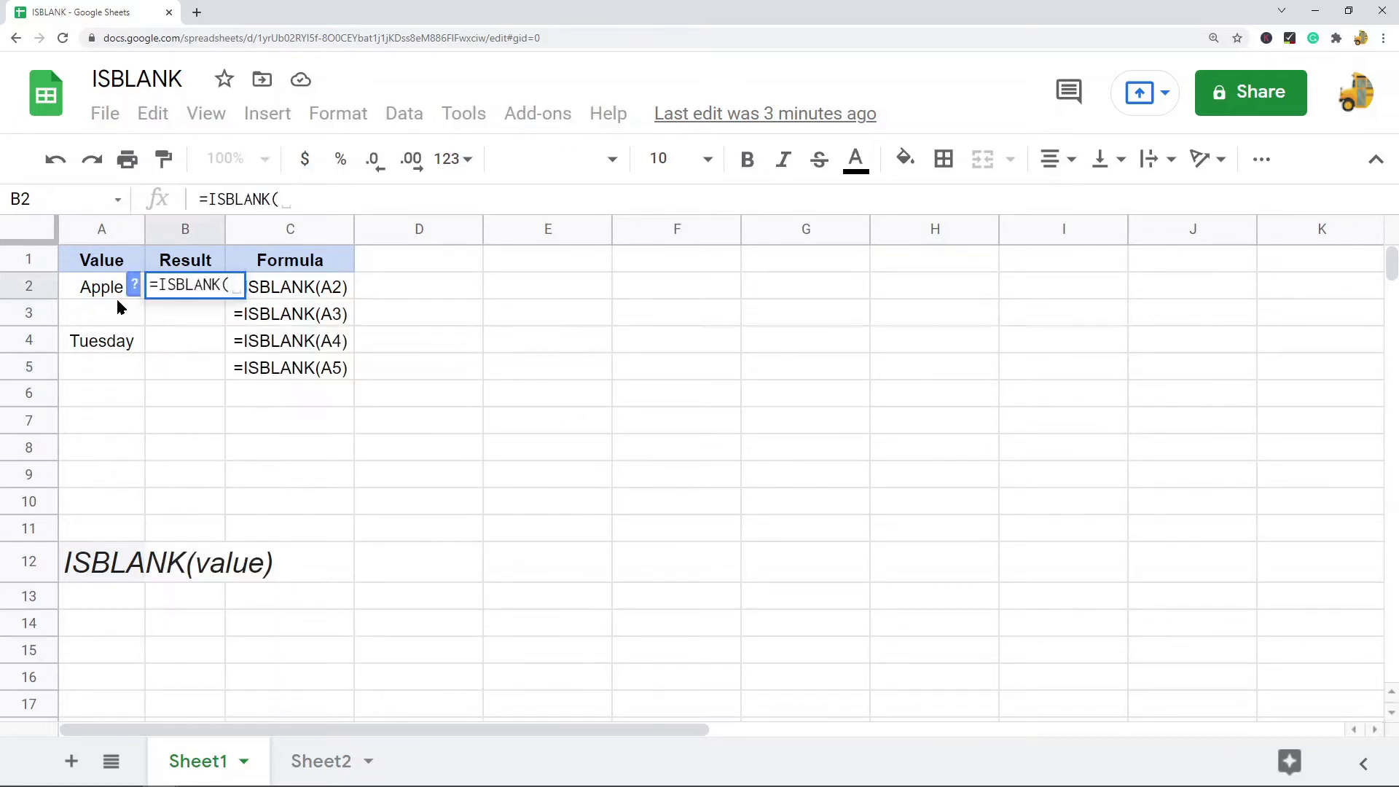
click(99, 291)
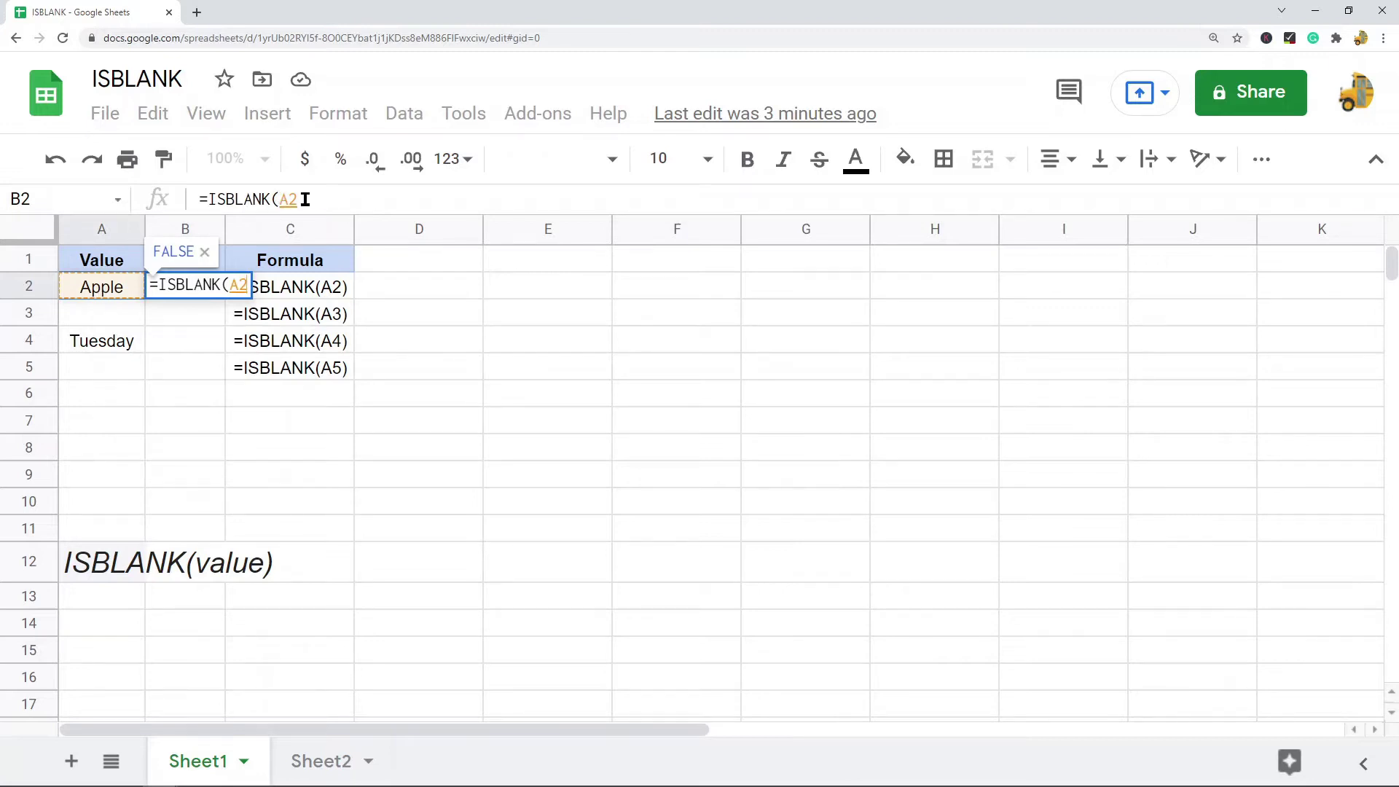
text())
key(Return)
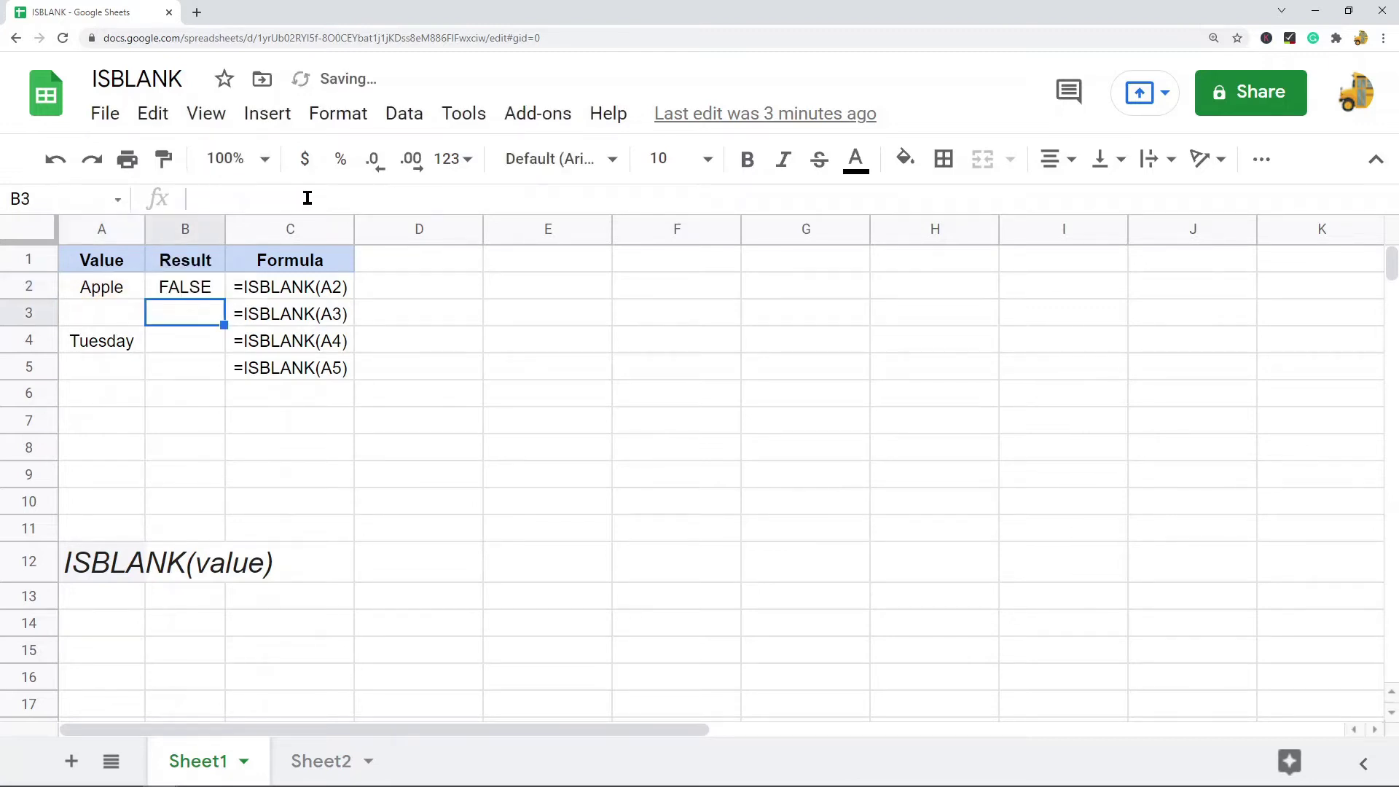
- Copy the B2 formula and select B3:B5 as the paste target
click(170, 295)
key(ctrl+c)
drag(175, 312, 183, 364)
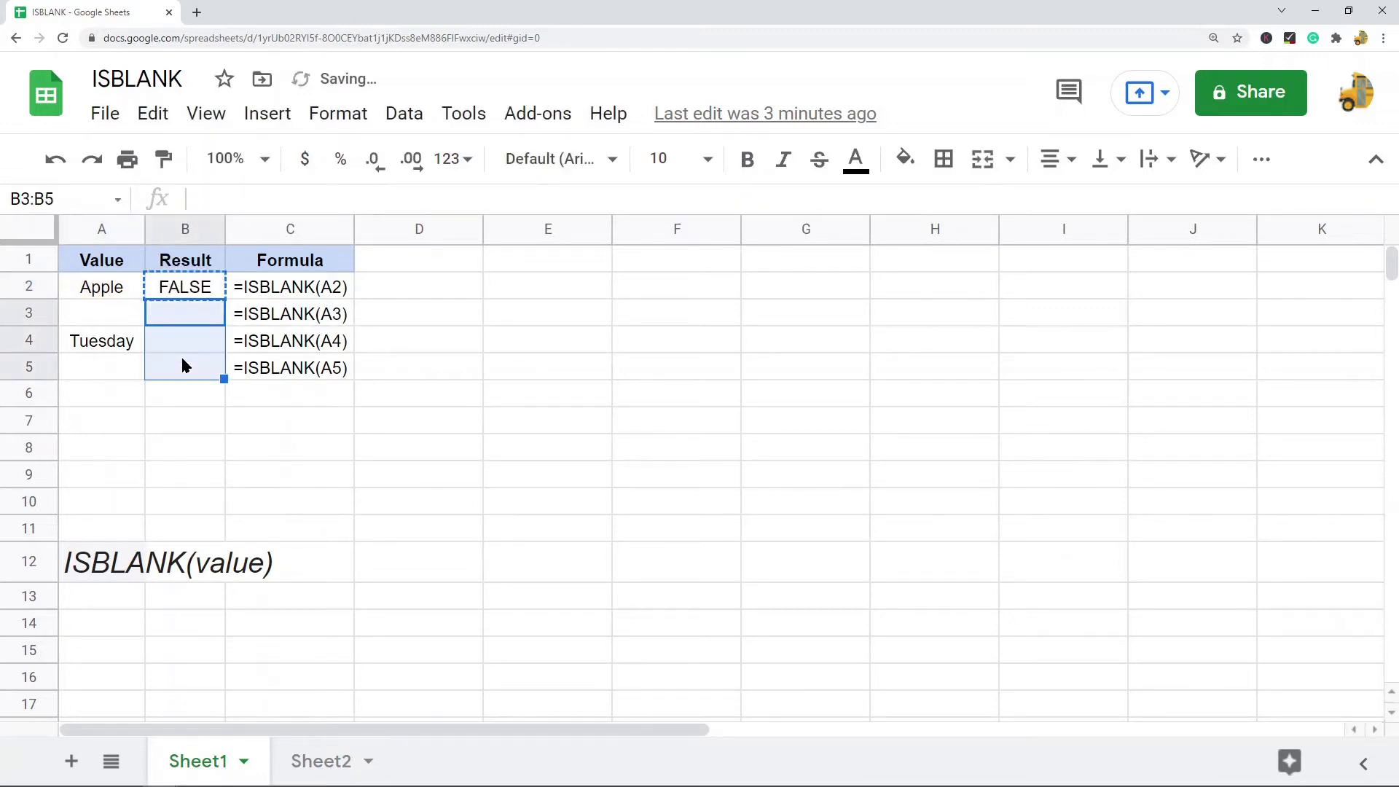
- Paste the ISBLANK formula into B3:B5, then inspect A2 and B2's formula
key(ctrl+v)
click(662, 416)
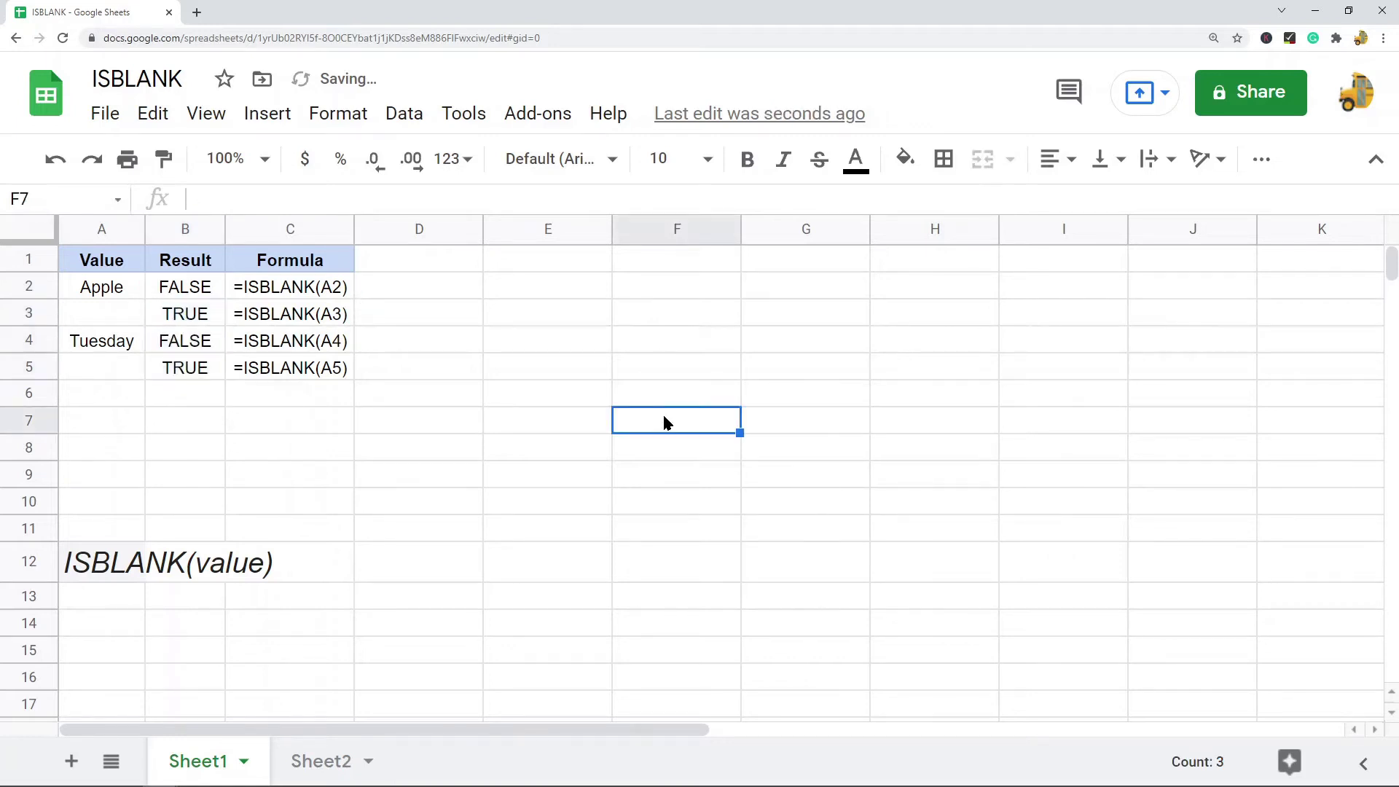
click(107, 294)
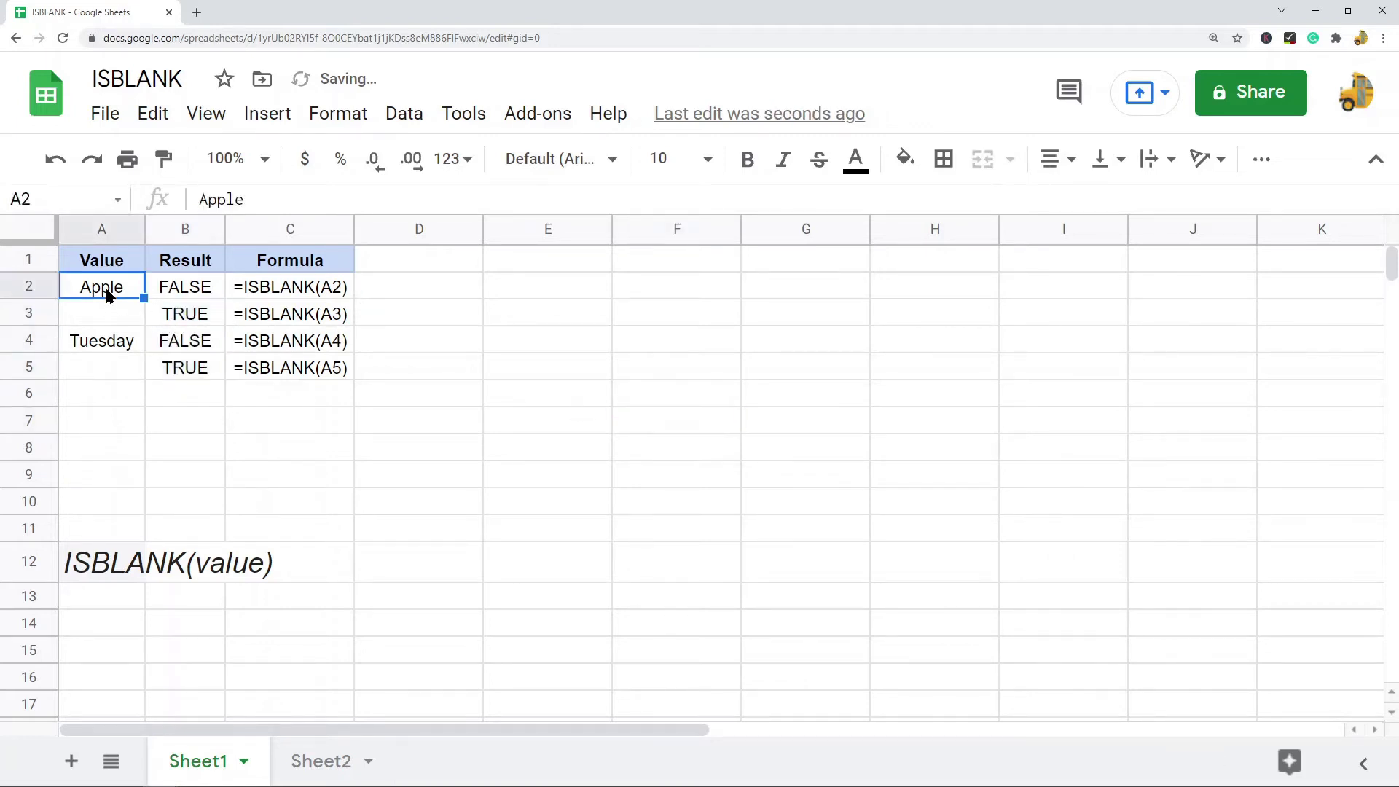
click(189, 294)
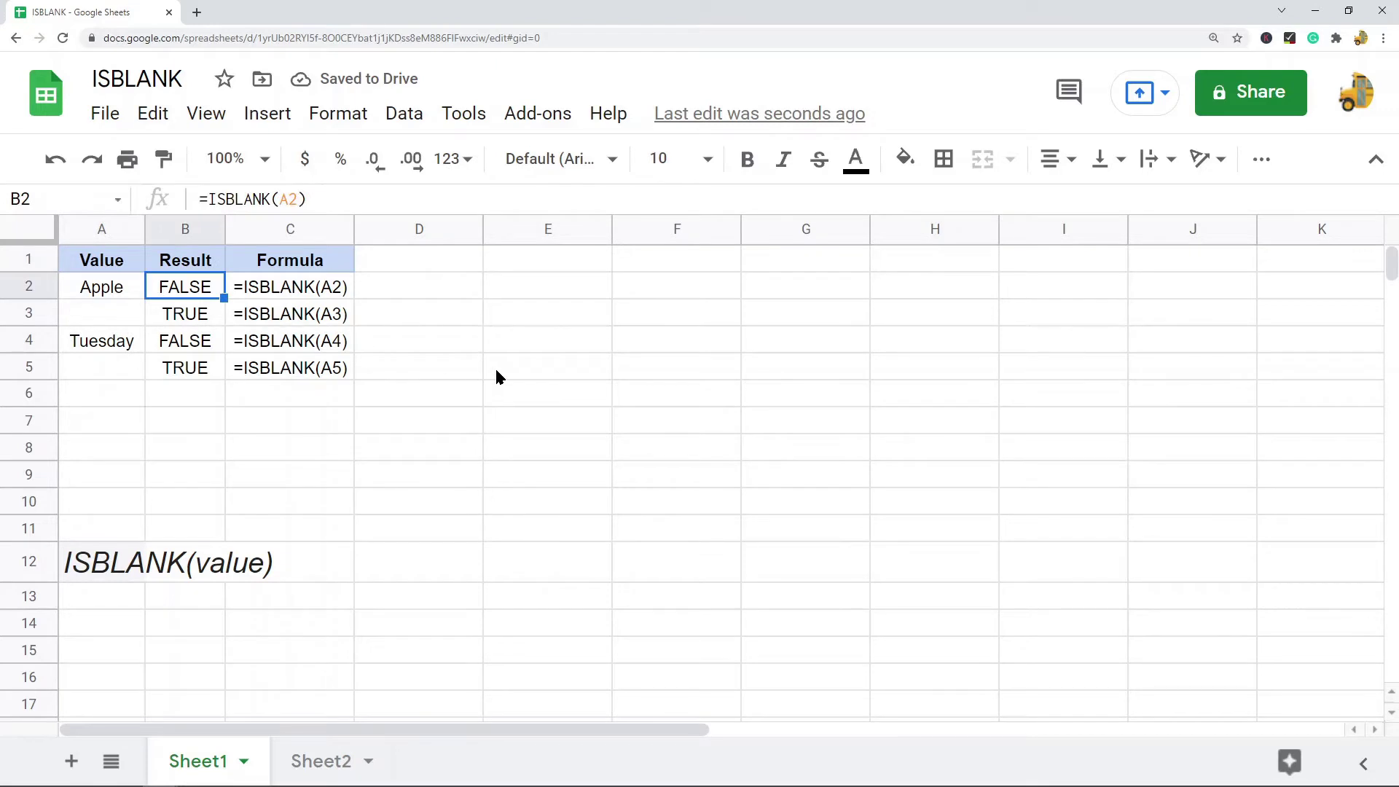
- Inspect empty A3 and its formula in B3, then switch to Sheet2
click(113, 315)
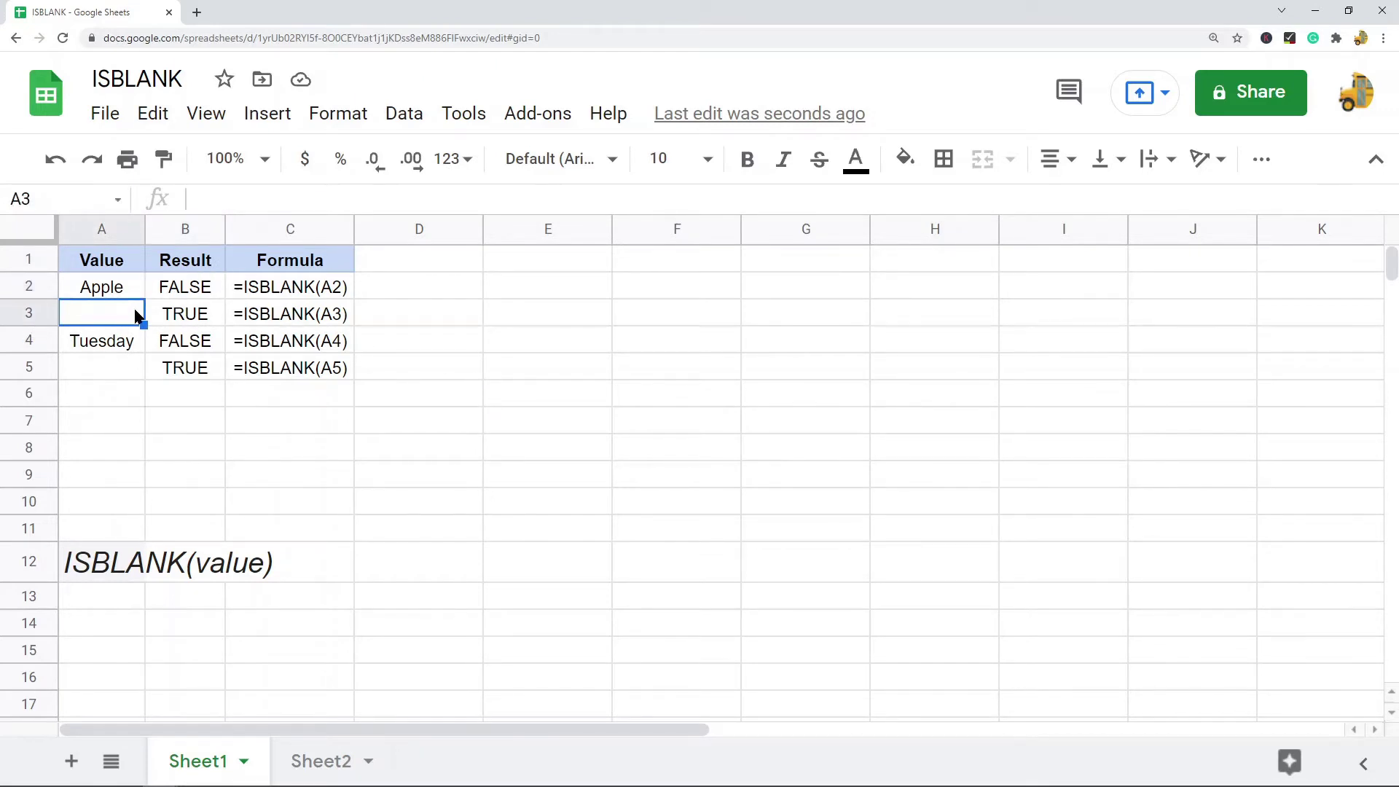
click(190, 315)
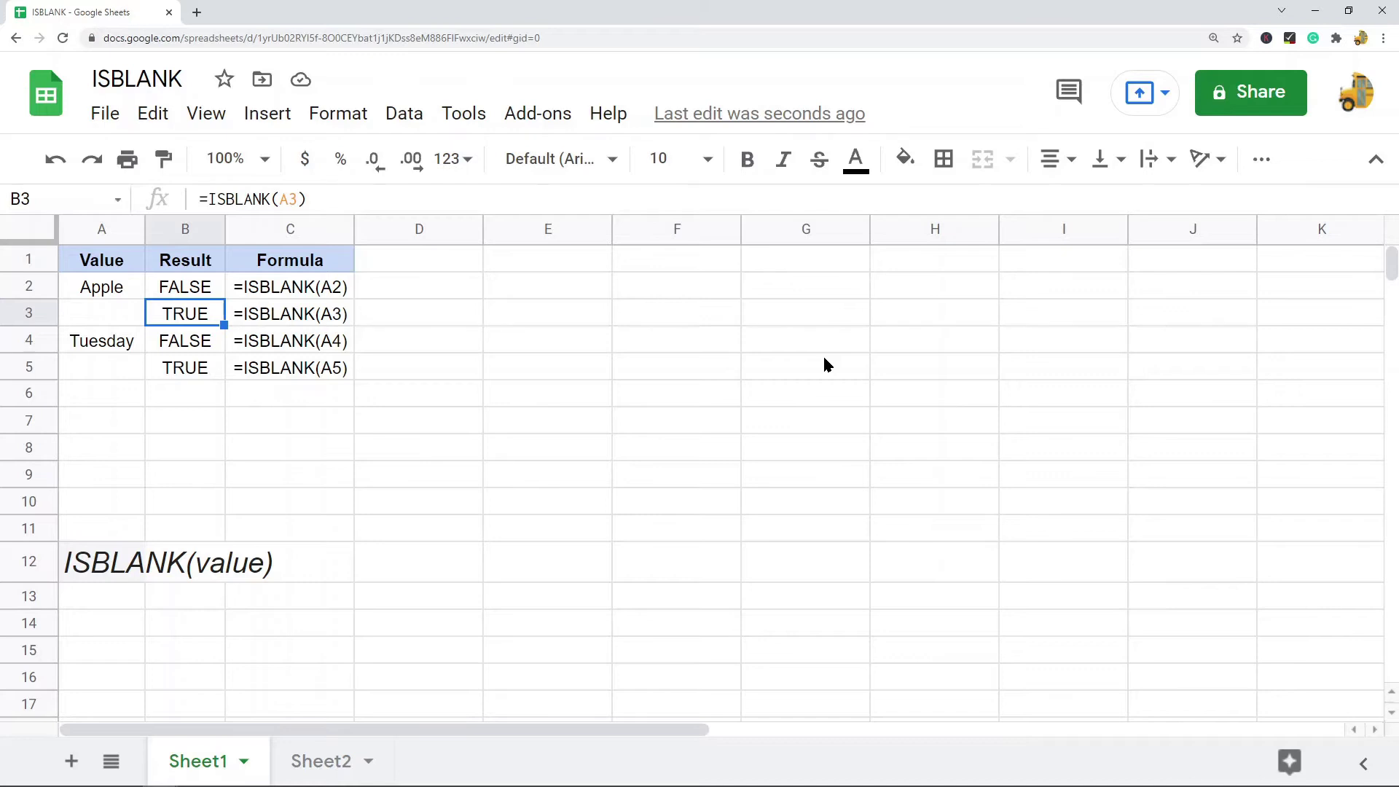
click(317, 757)
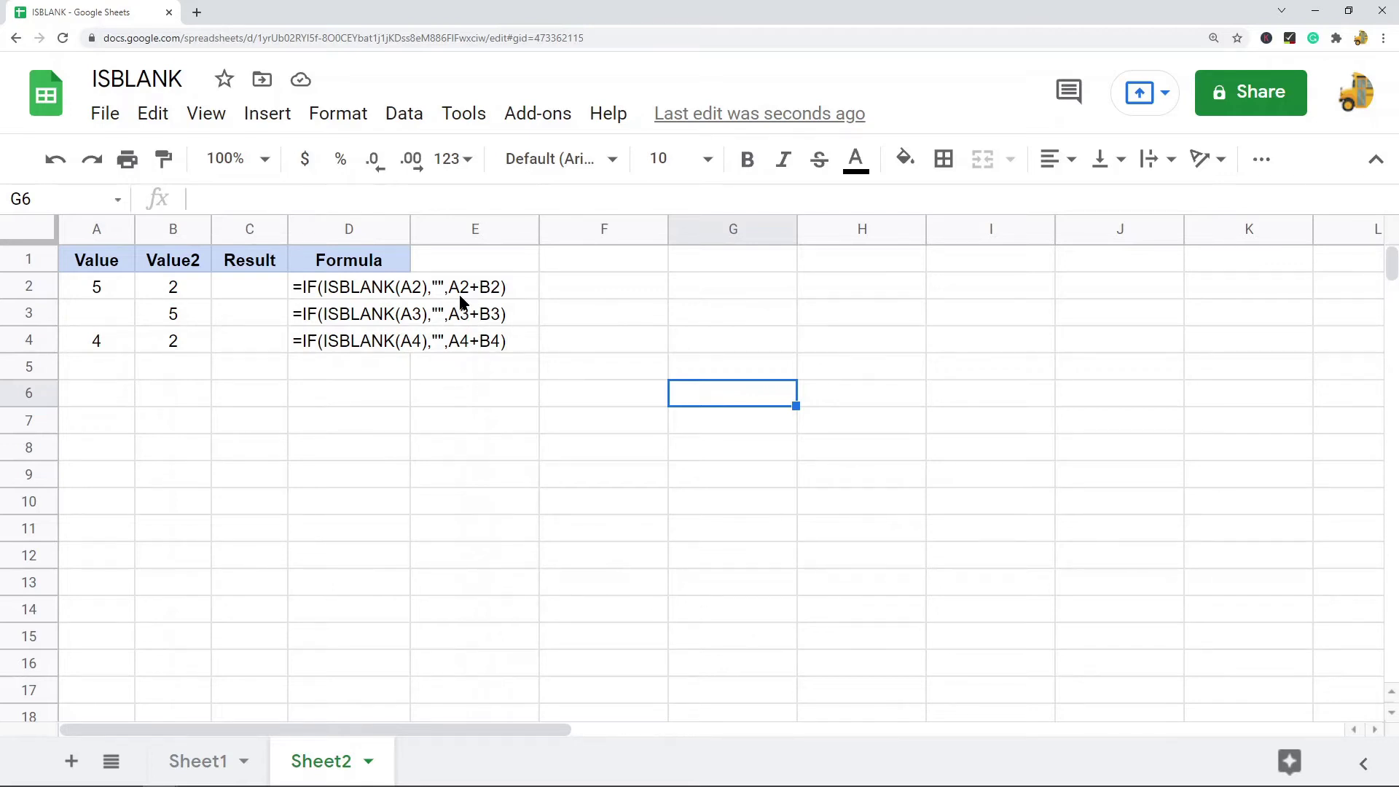
click(109, 290)
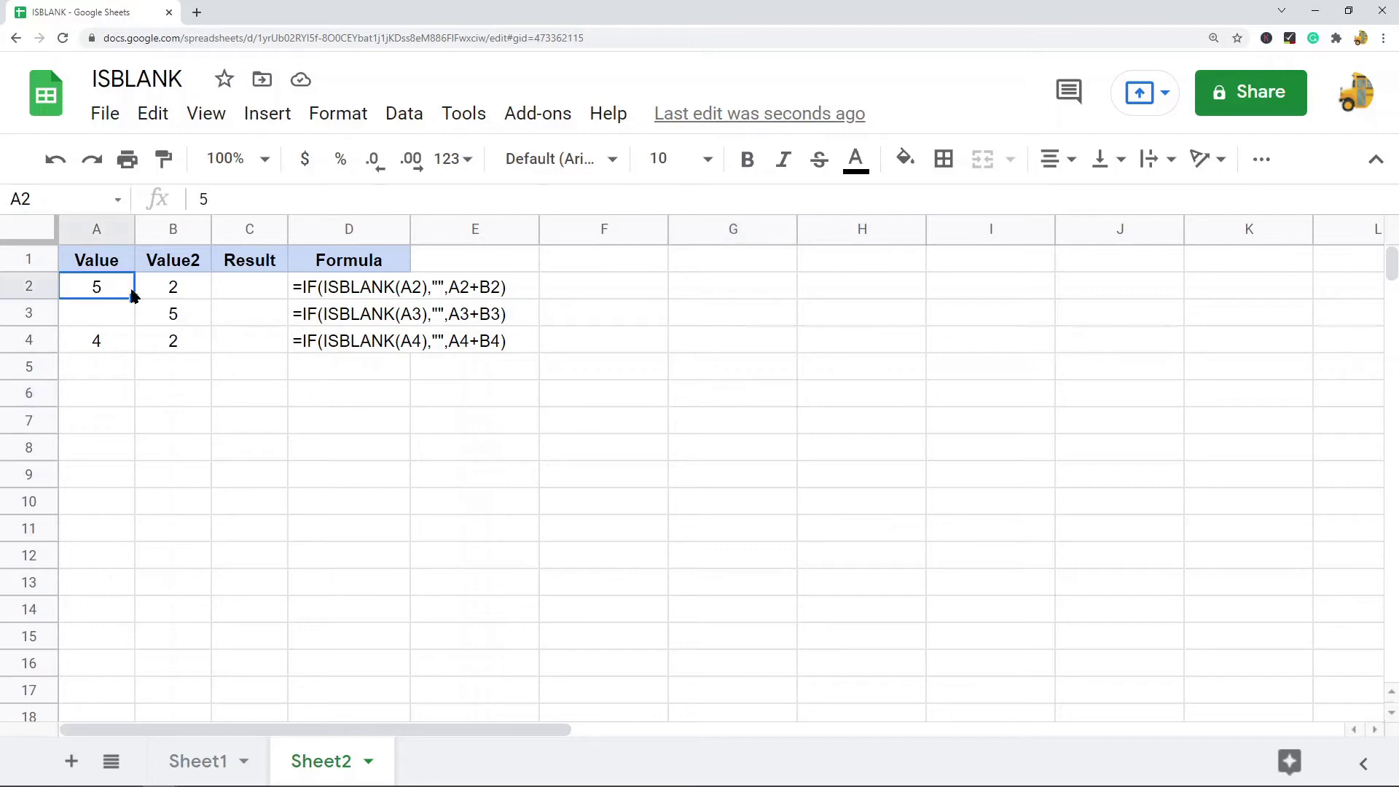
click(184, 295)
click(109, 295)
click(173, 294)
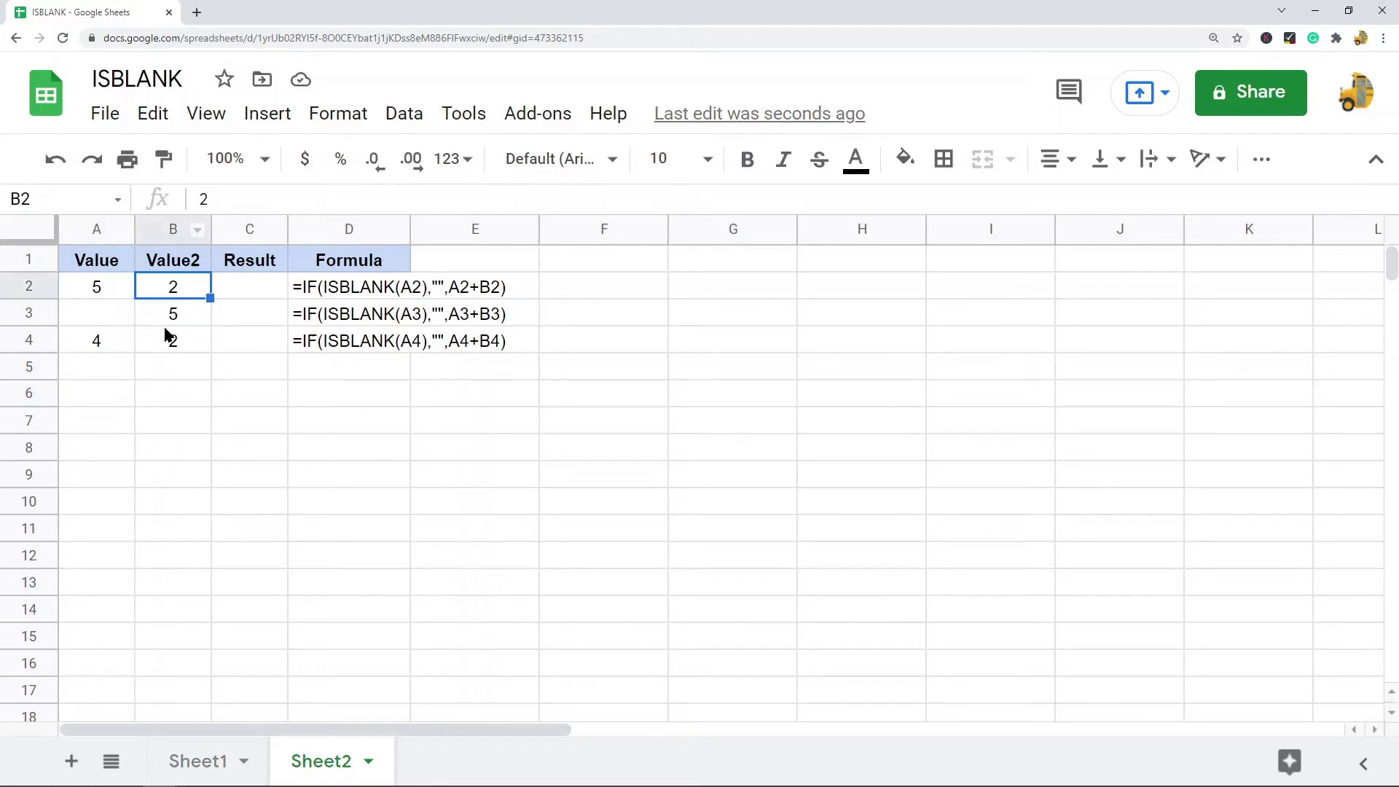
drag(100, 319, 209, 316)
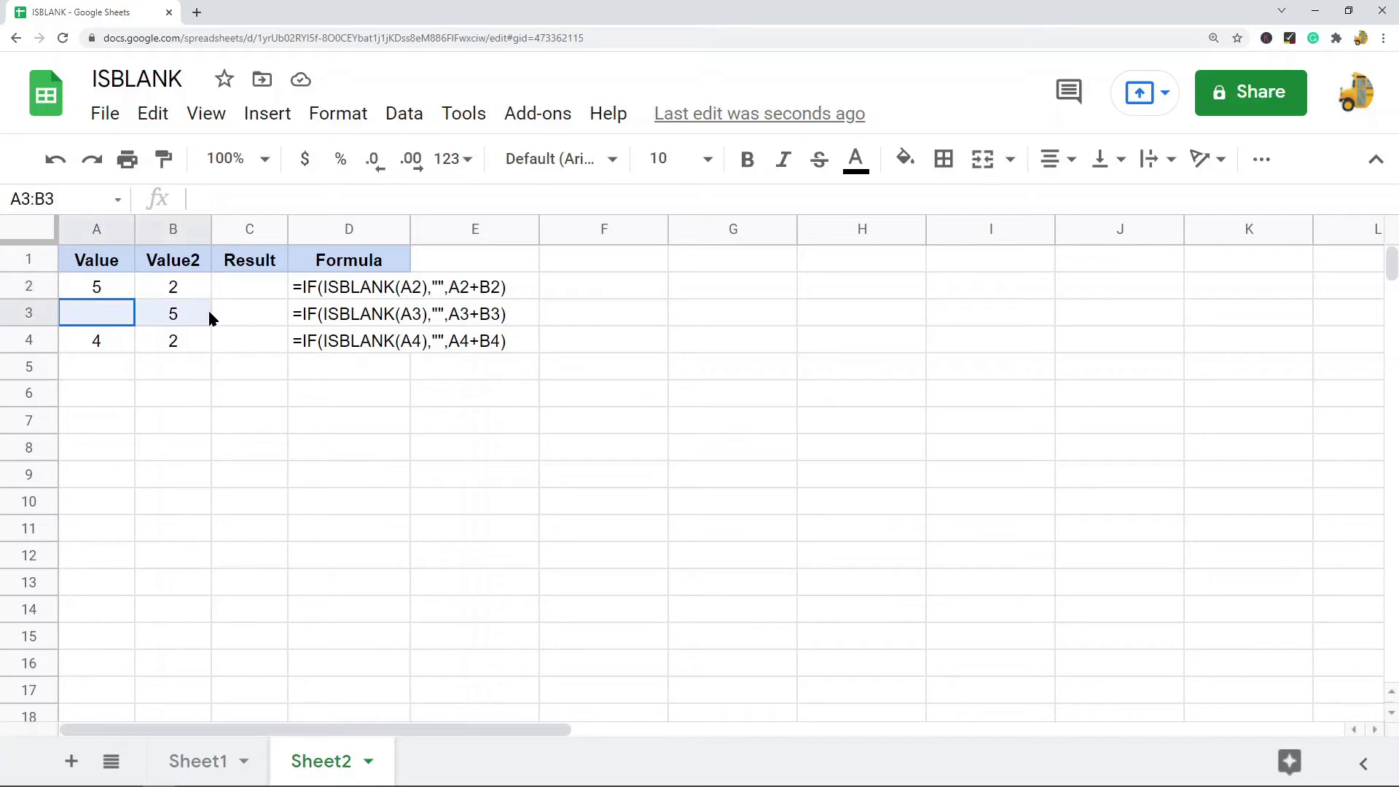
click(105, 309)
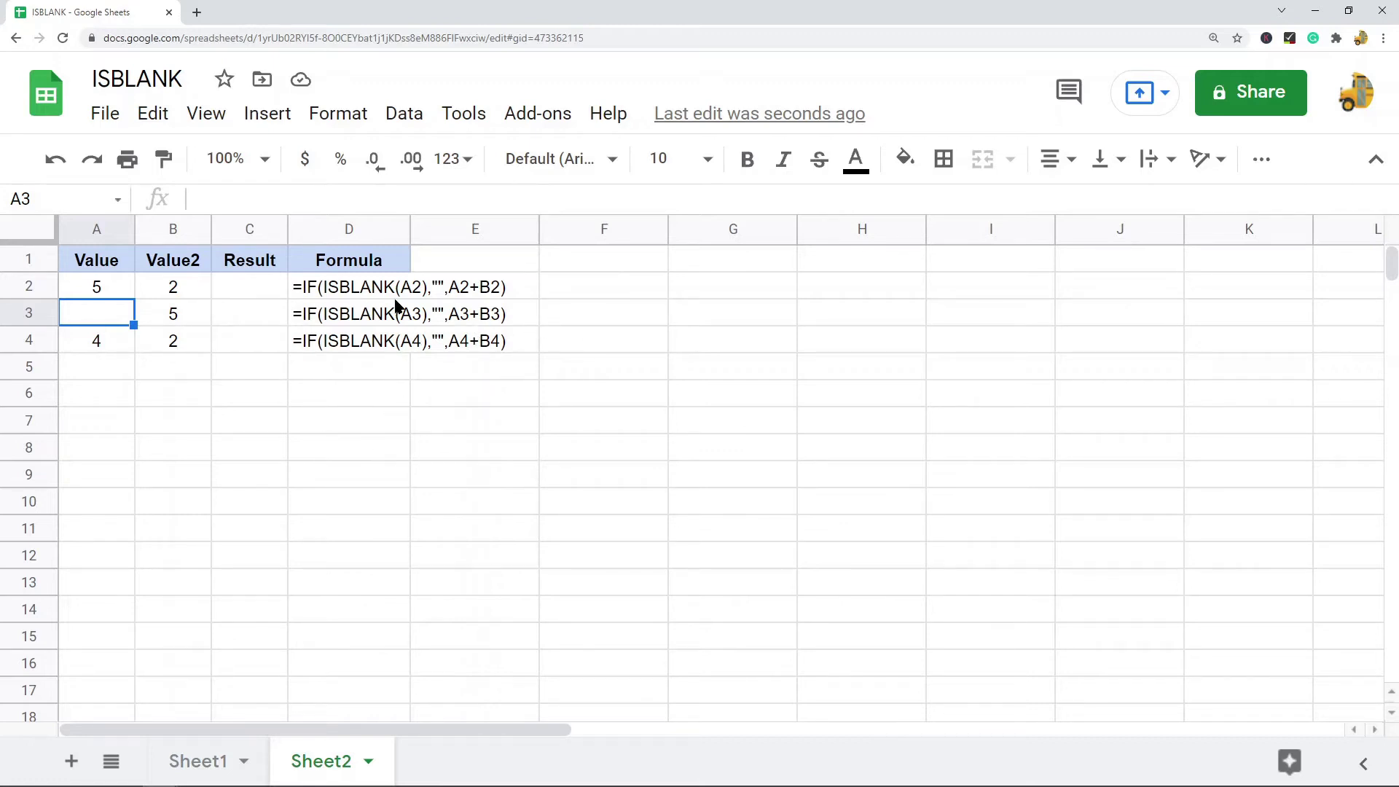
drag(97, 285, 99, 344)
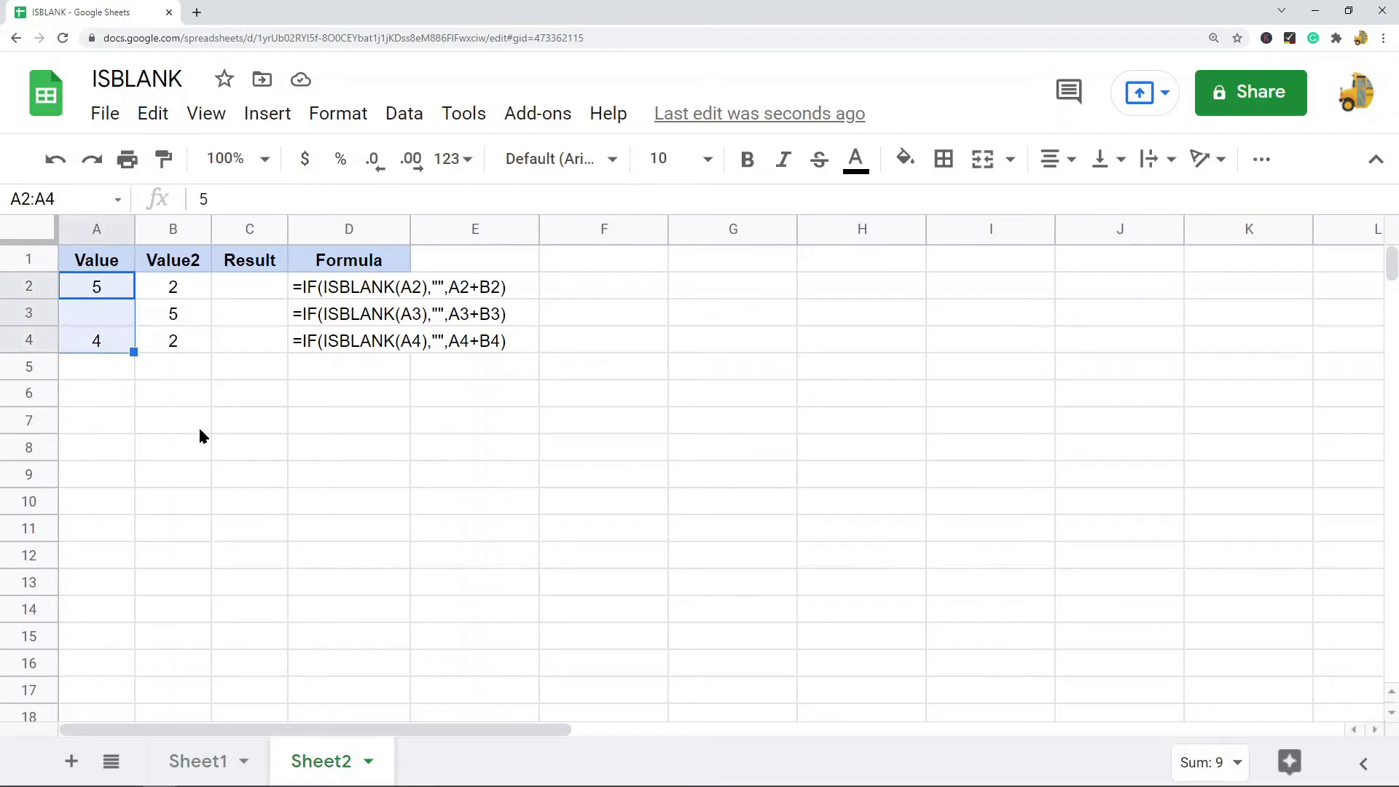
click(204, 445)
click(99, 320)
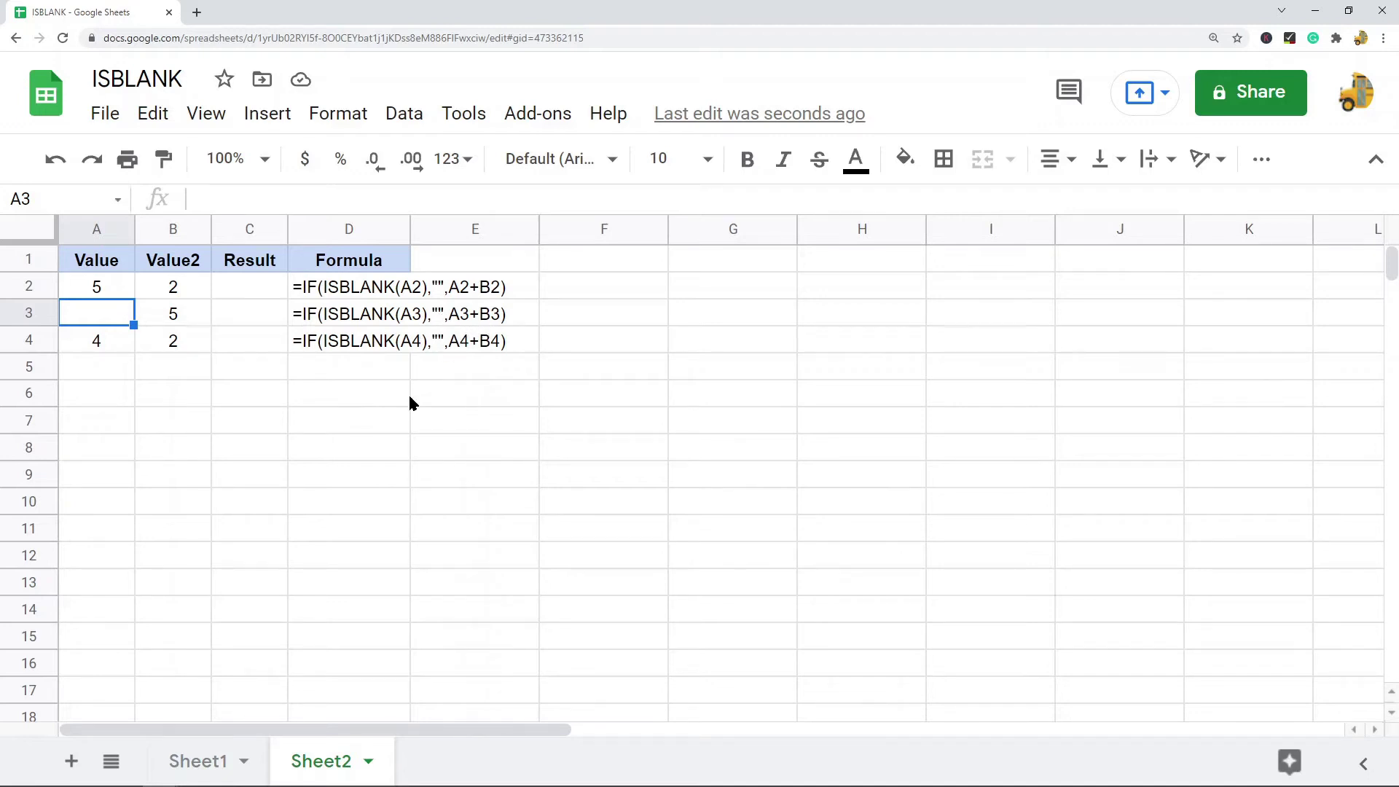
- Start C2's formula as =IF(ISBLANK(A2),"", testing A2 for blank
click(246, 294)
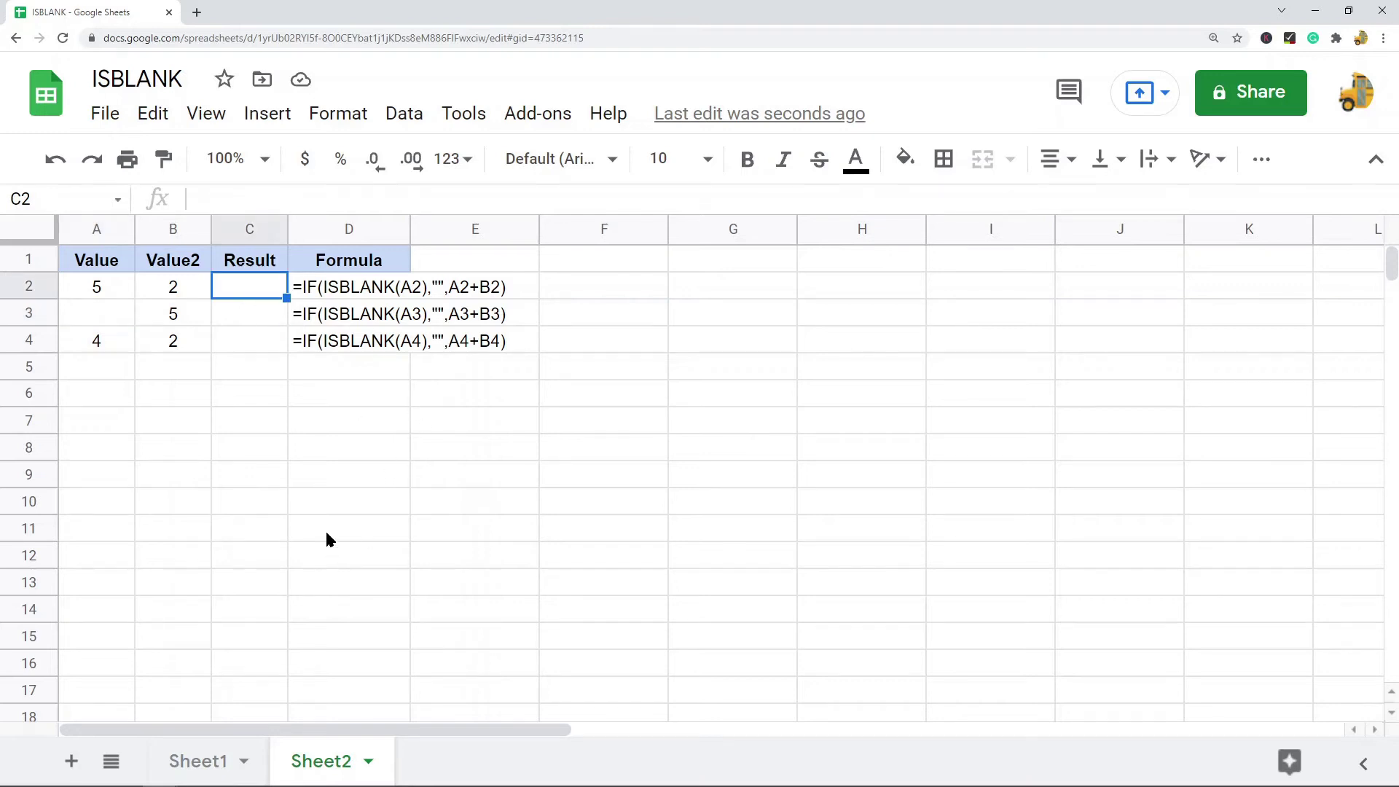
text(=)
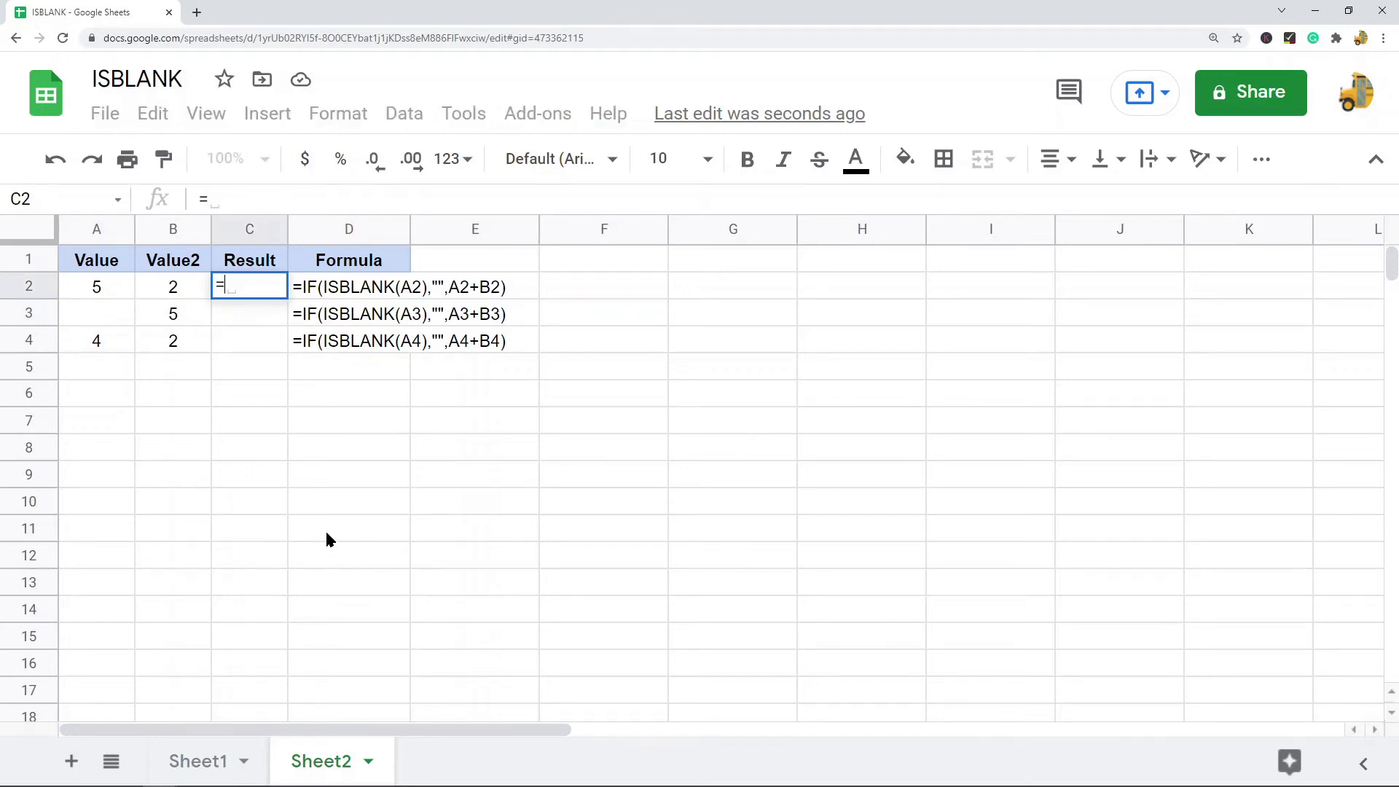
text(IF(isbla)
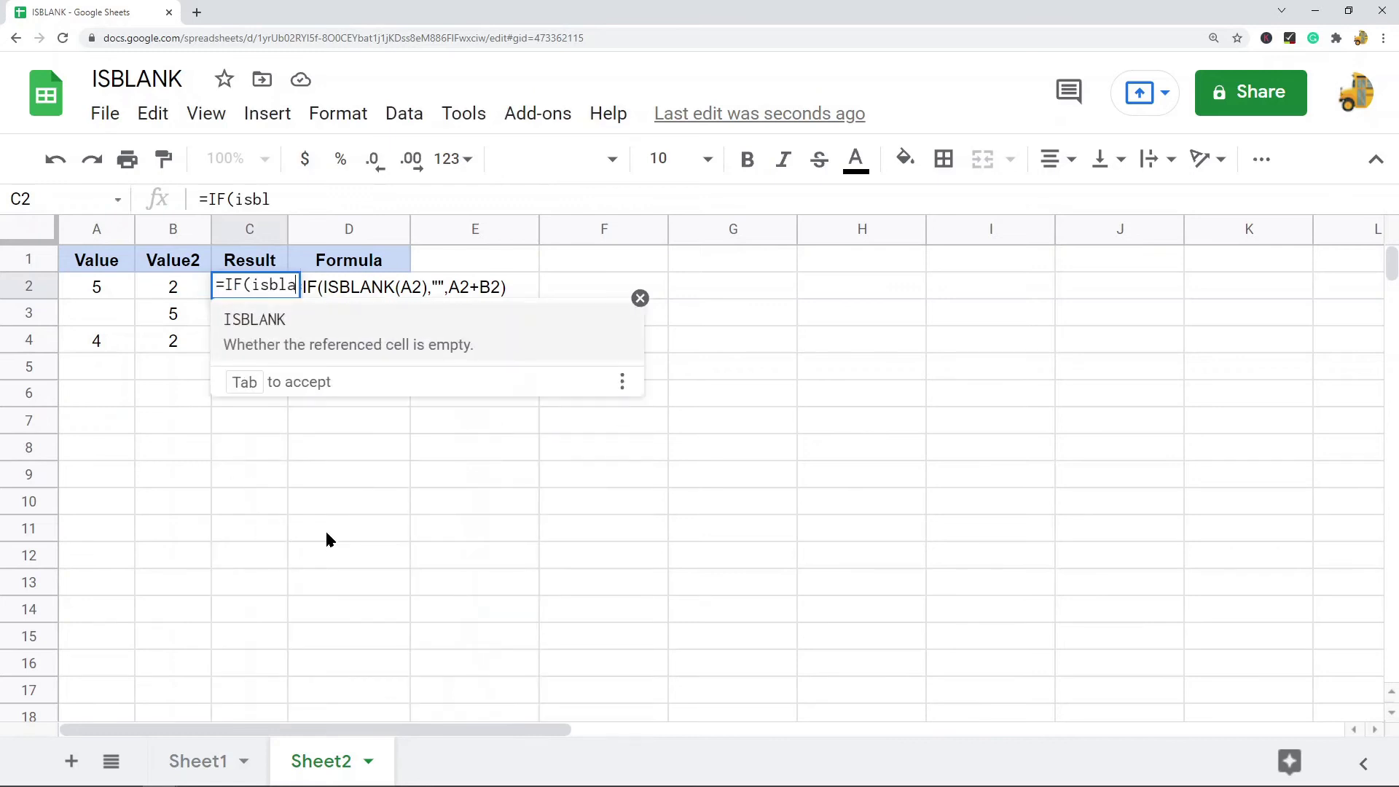
key(Tab)
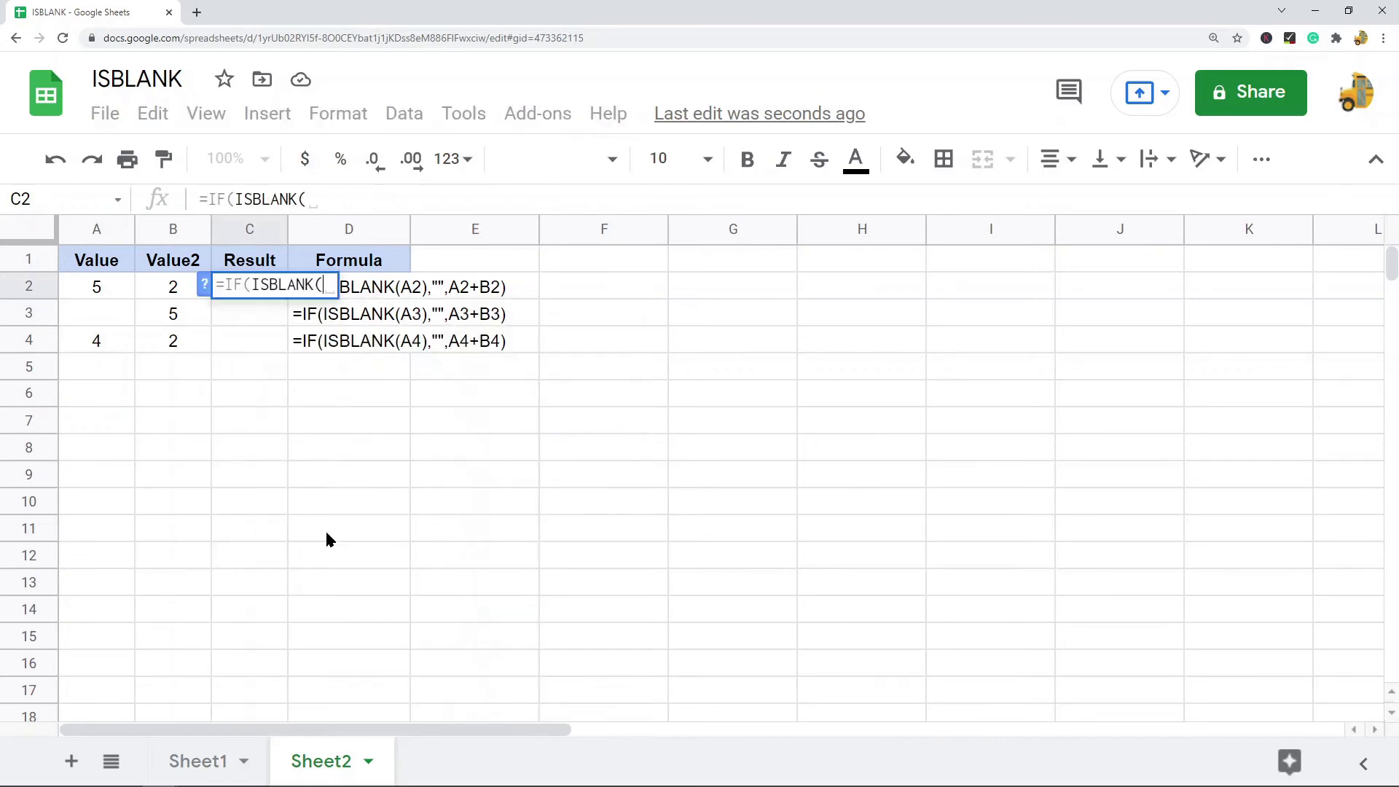
click(104, 290)
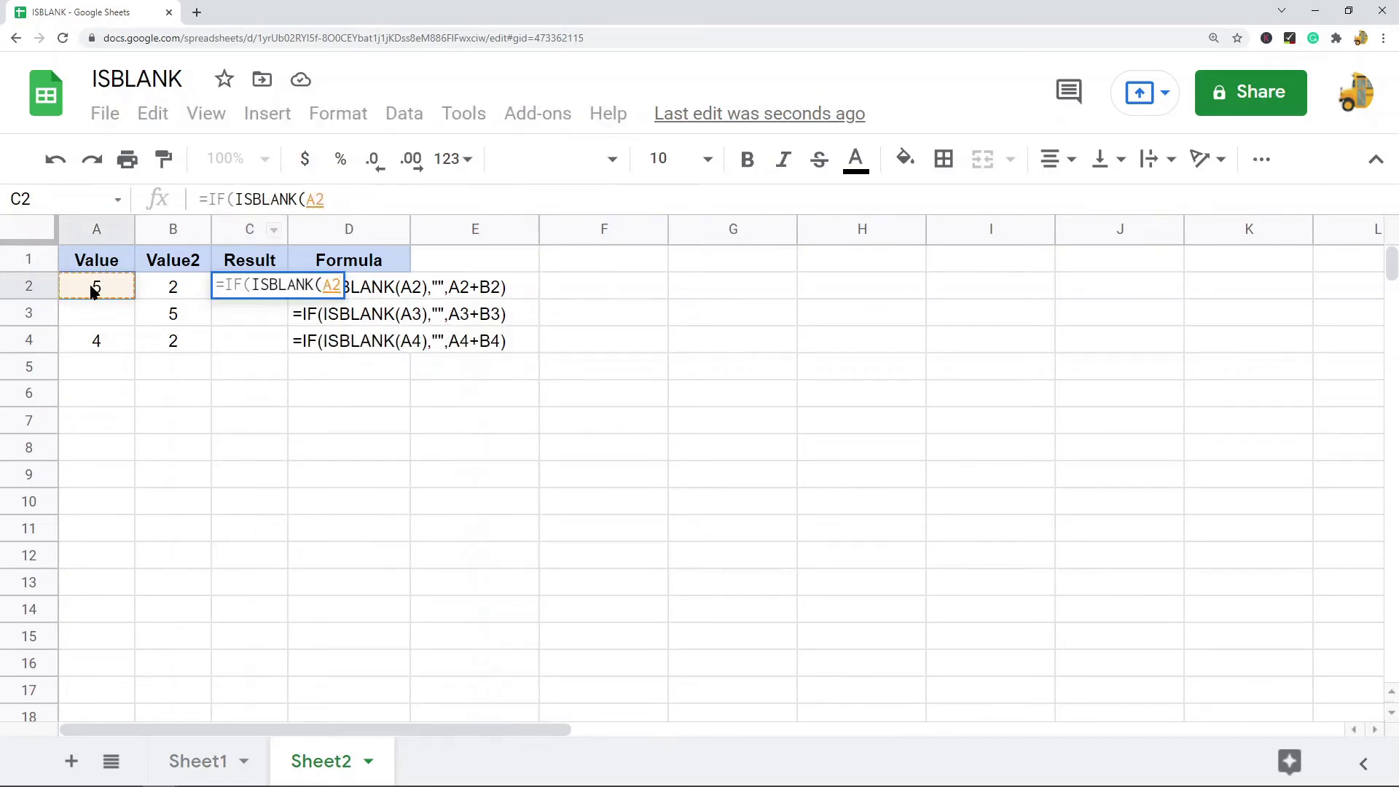
click(346, 200)
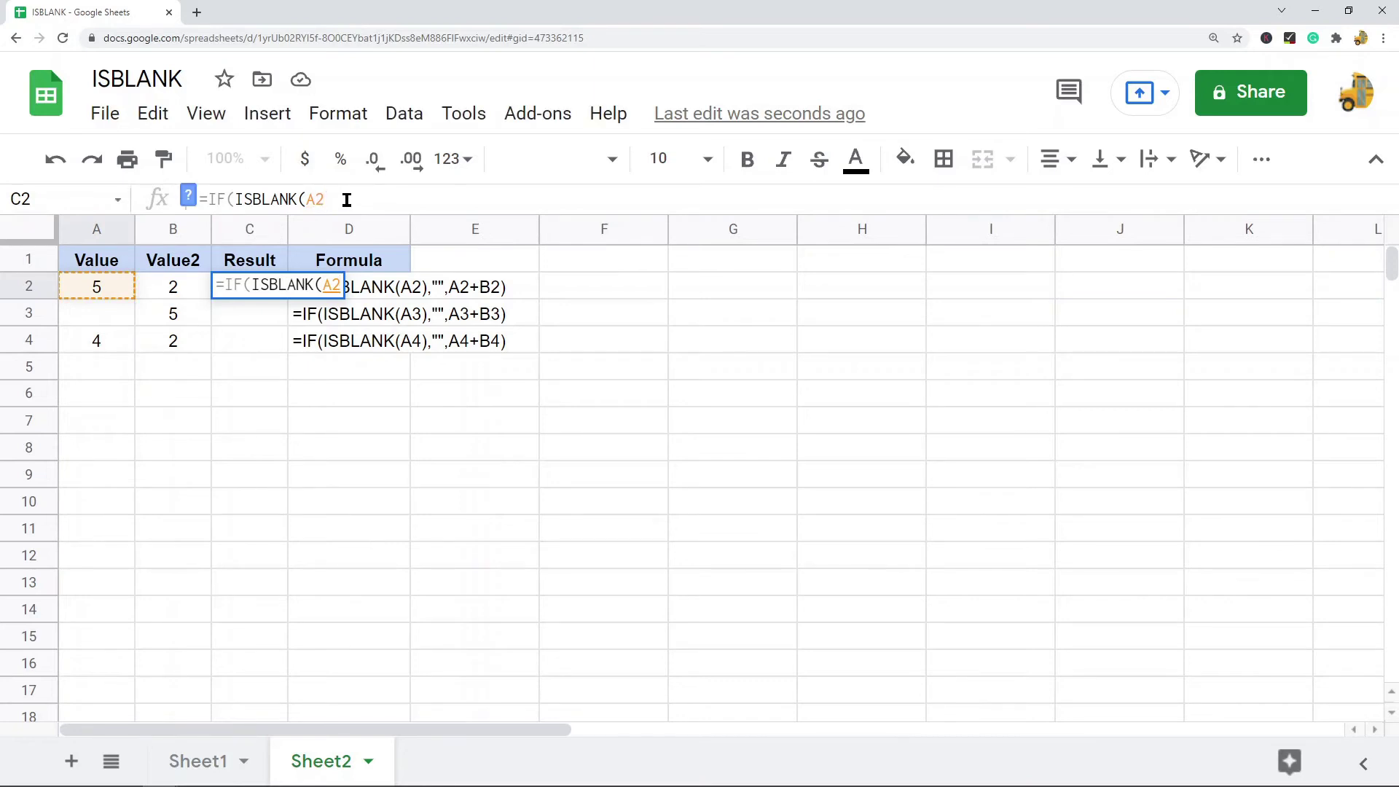
text())
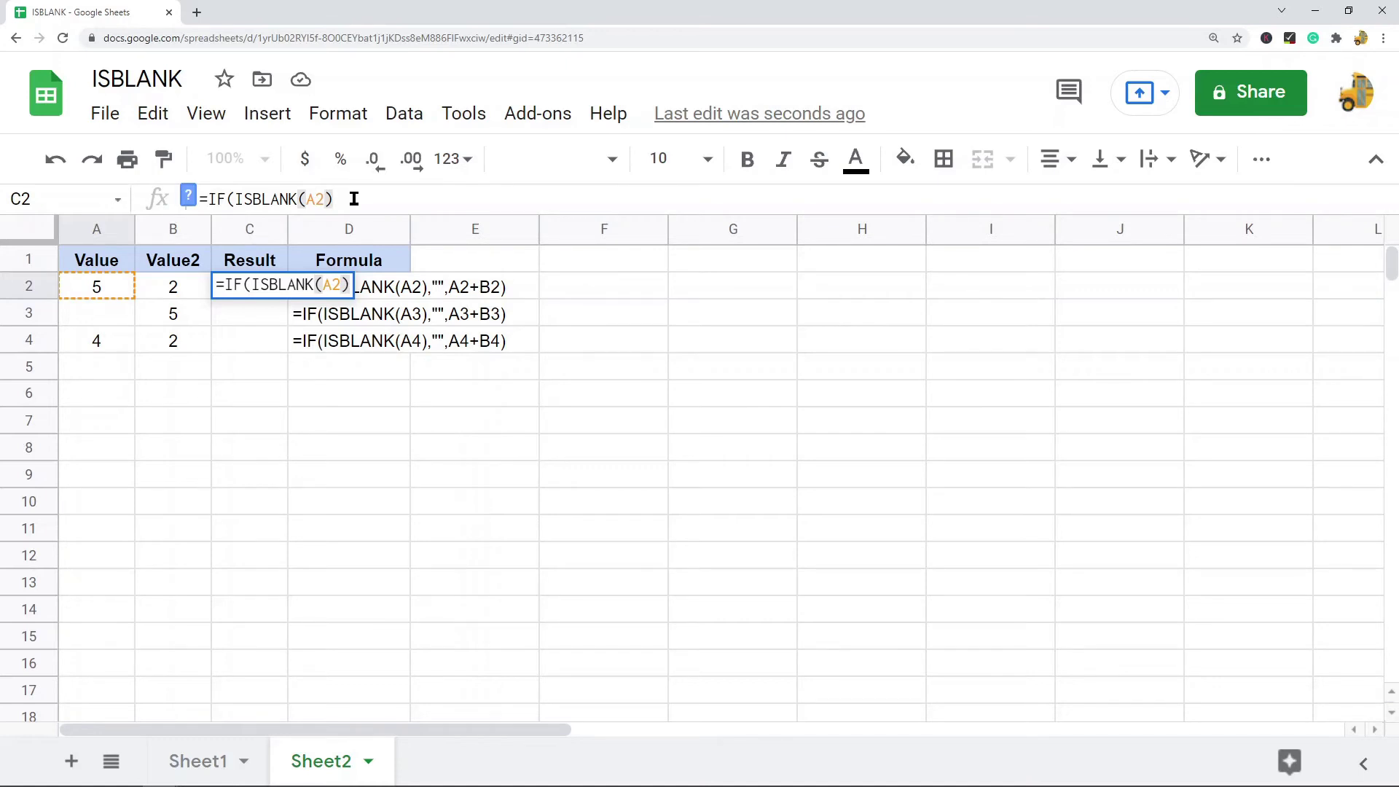
text(,")
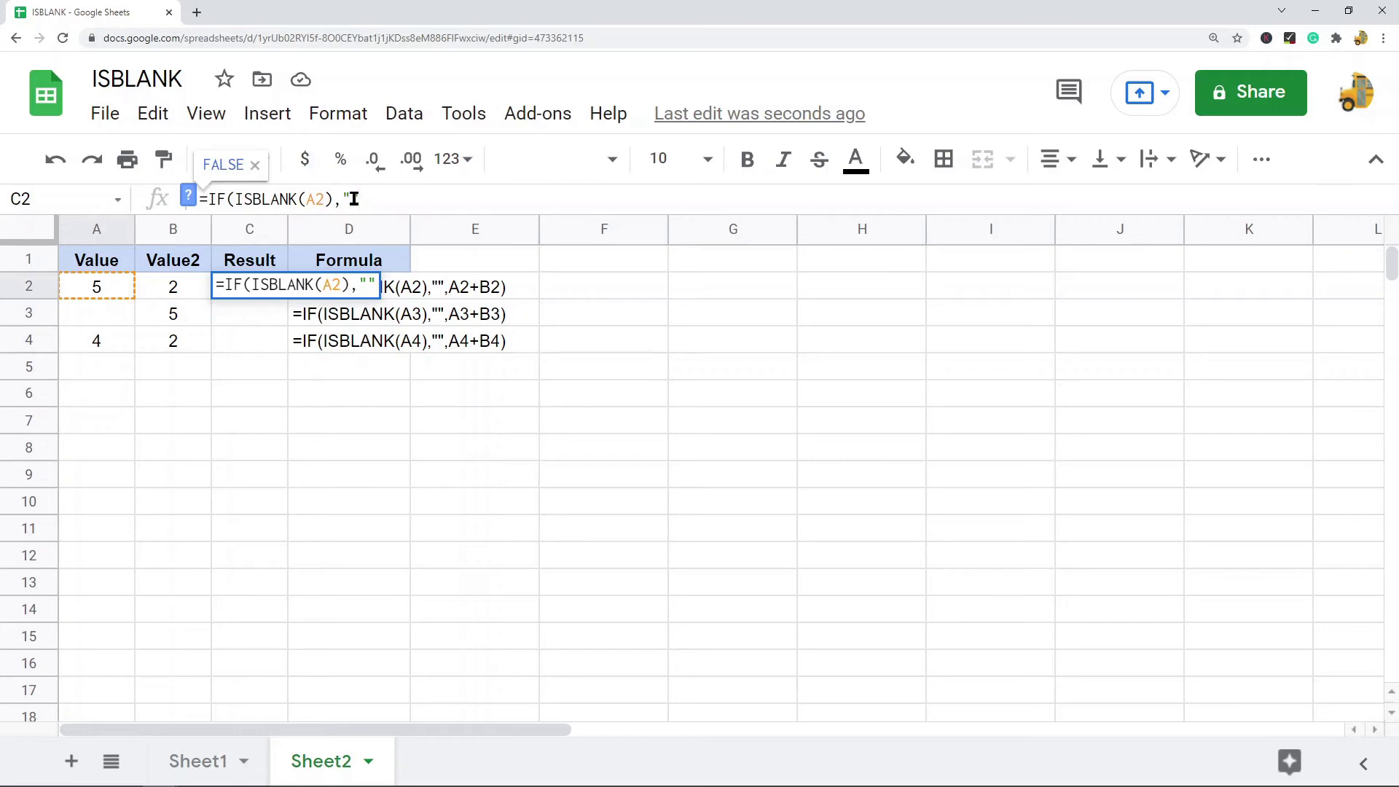
text(",)
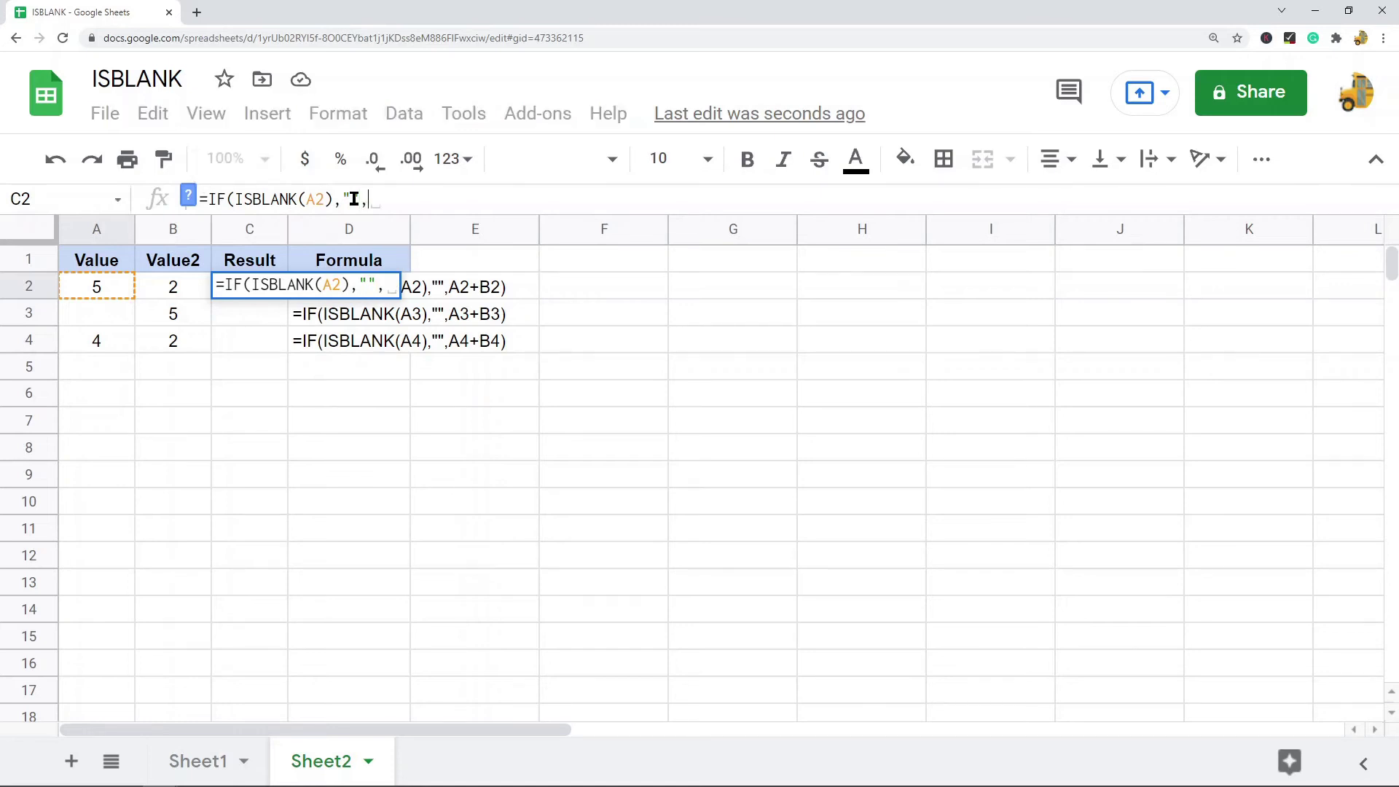
- Complete the formula with A2+B2 as the sum, giving 7 in C2
drag(104, 287, 173, 292)
click(400, 199)
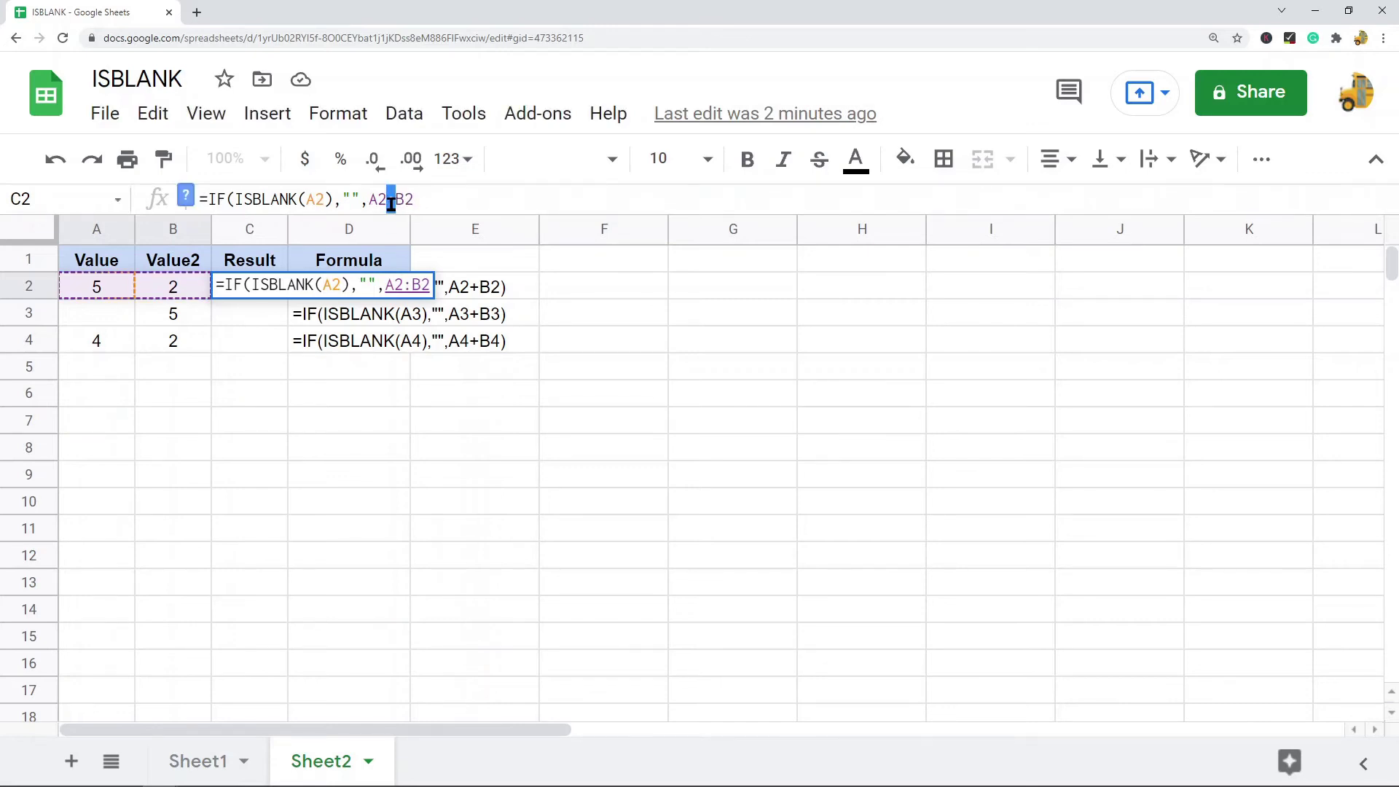
key(BackSpace)
text(+)
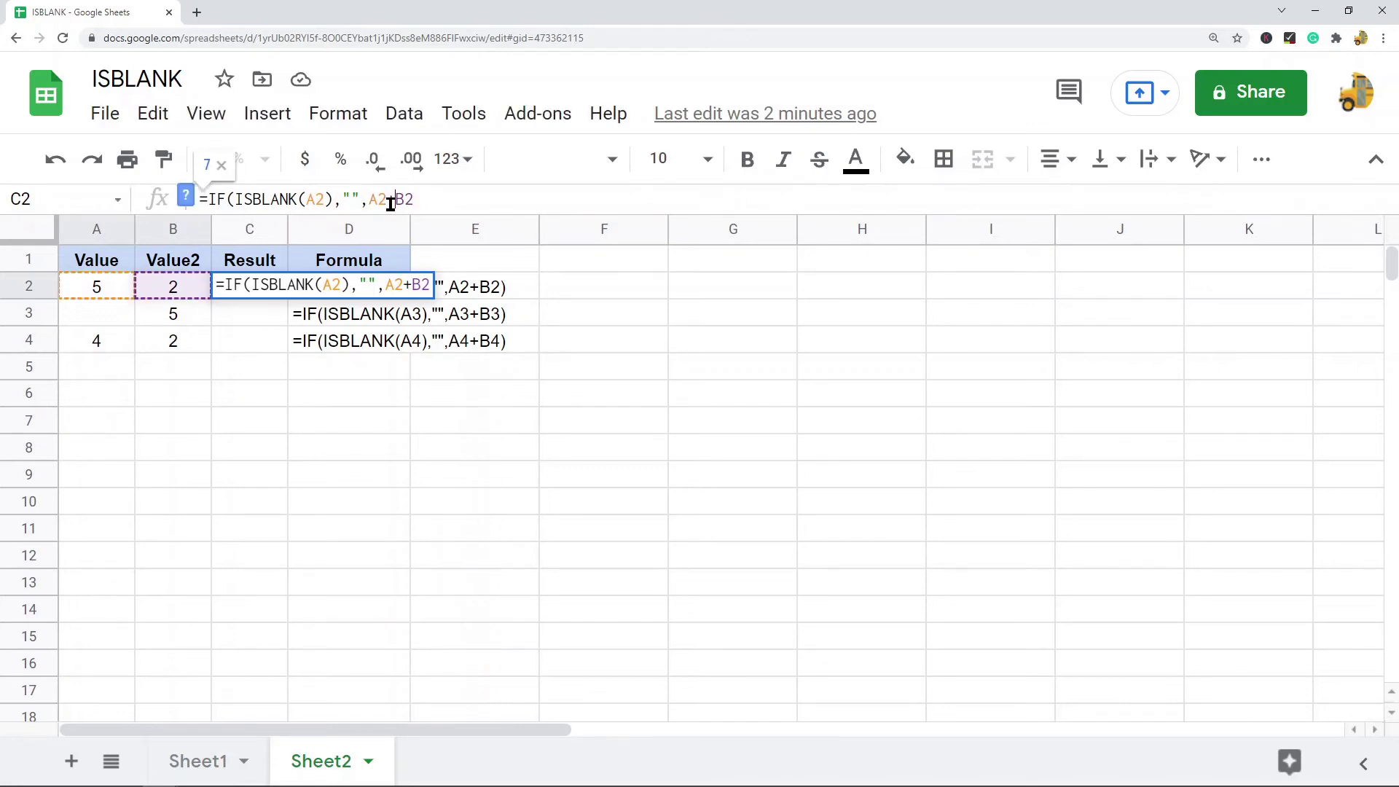
click(459, 204)
text())
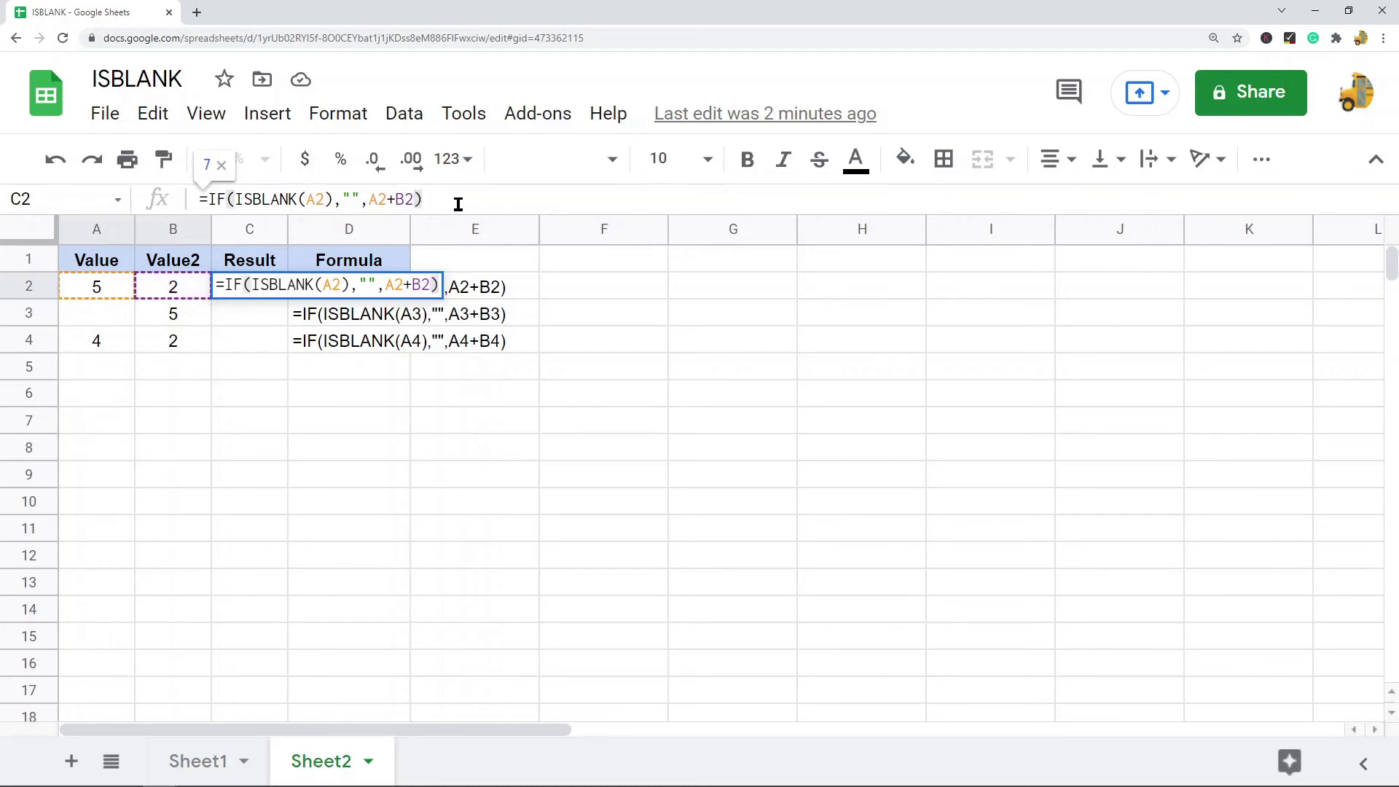
key(Return)
- Copy the C2 formula into C3 and C4
click(262, 292)
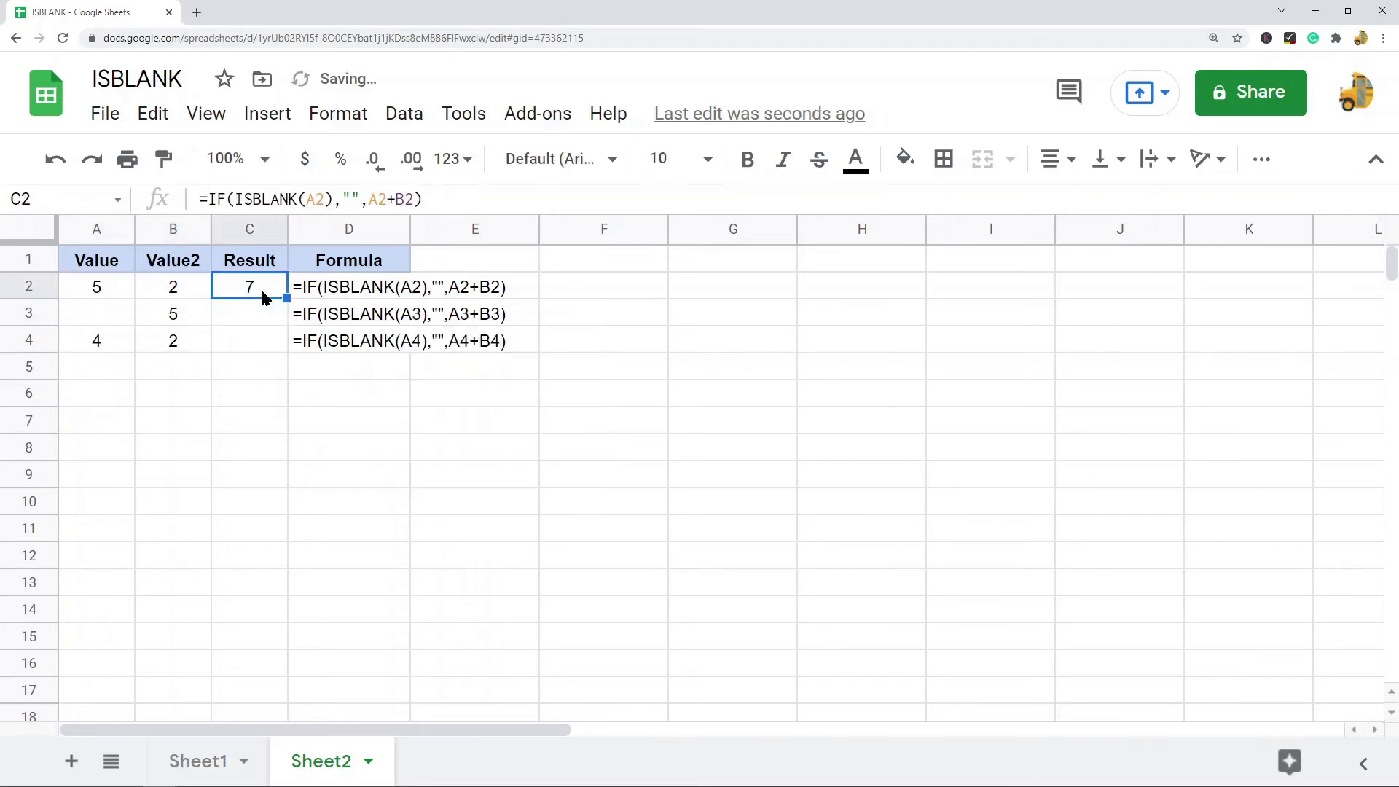
key(ctrl+c)
click(260, 320)
key(shift+Down)
key(ctrl+v)
click(534, 506)
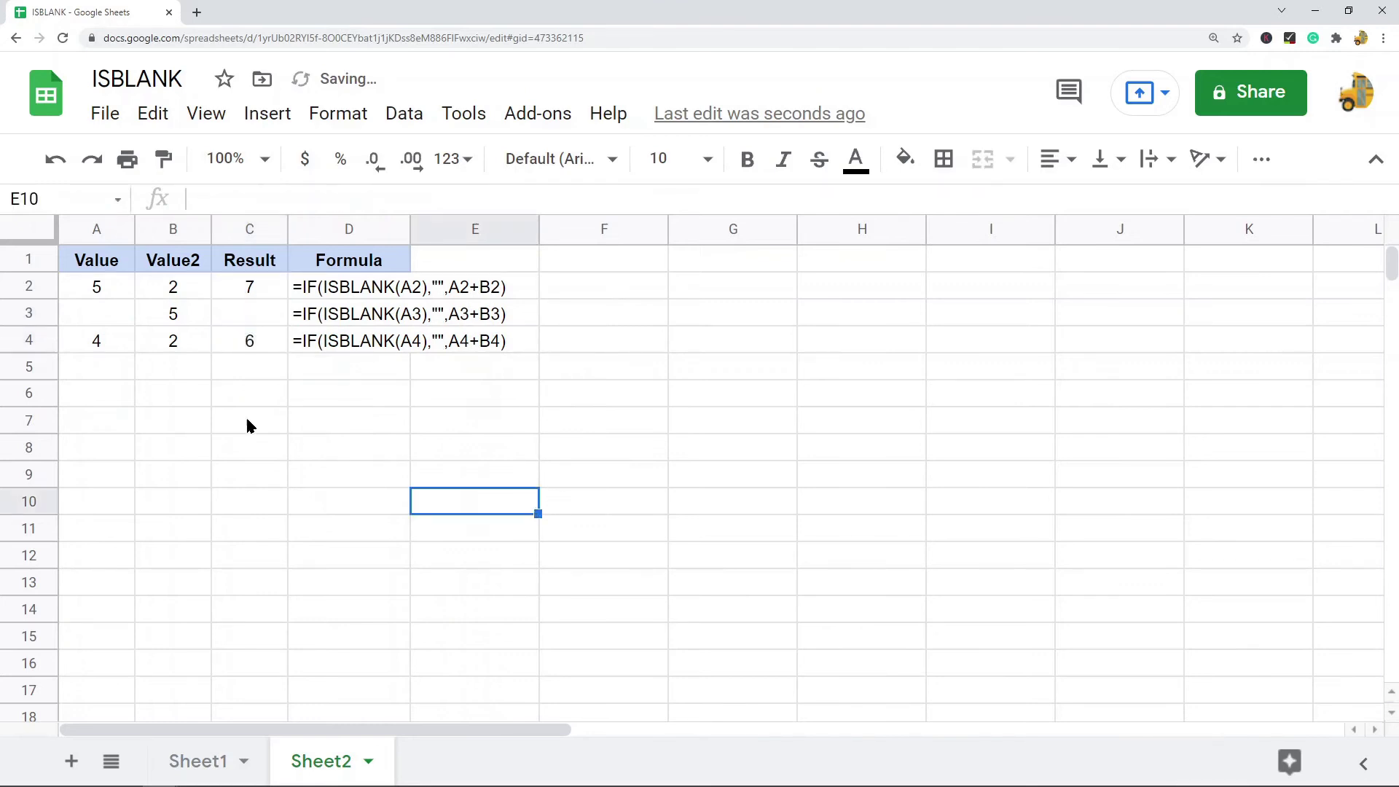
- Check that C3 stays blank because A3 is empty
click(248, 314)
click(89, 318)
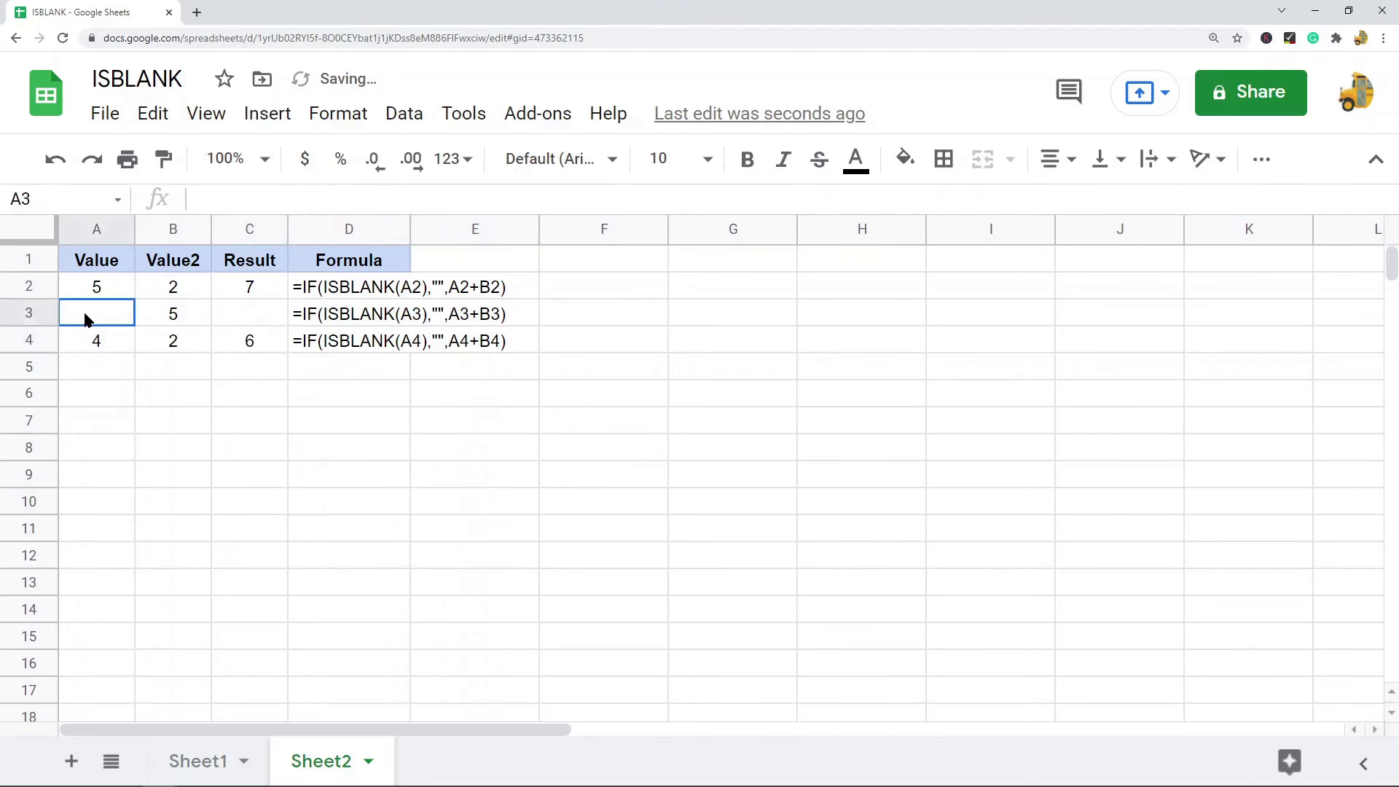
click(241, 326)
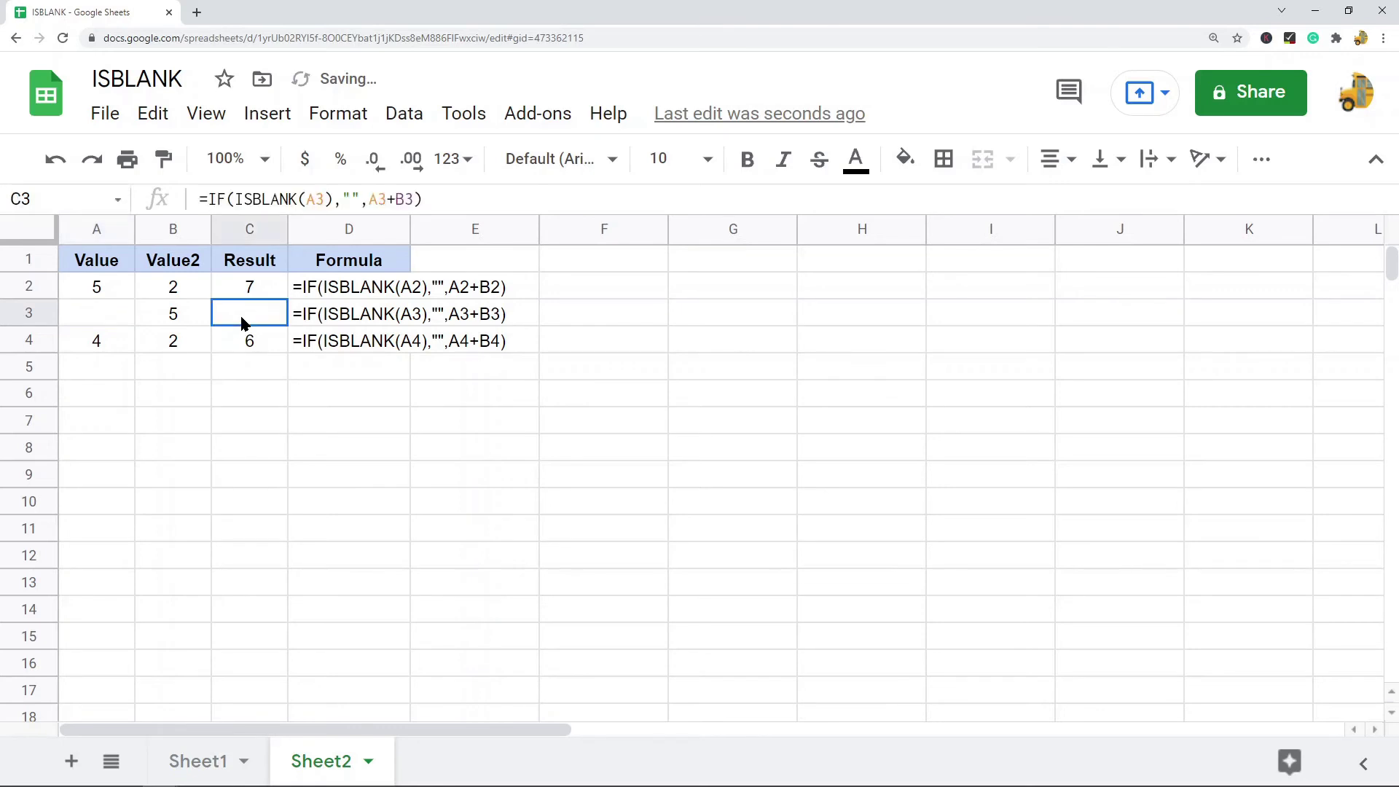